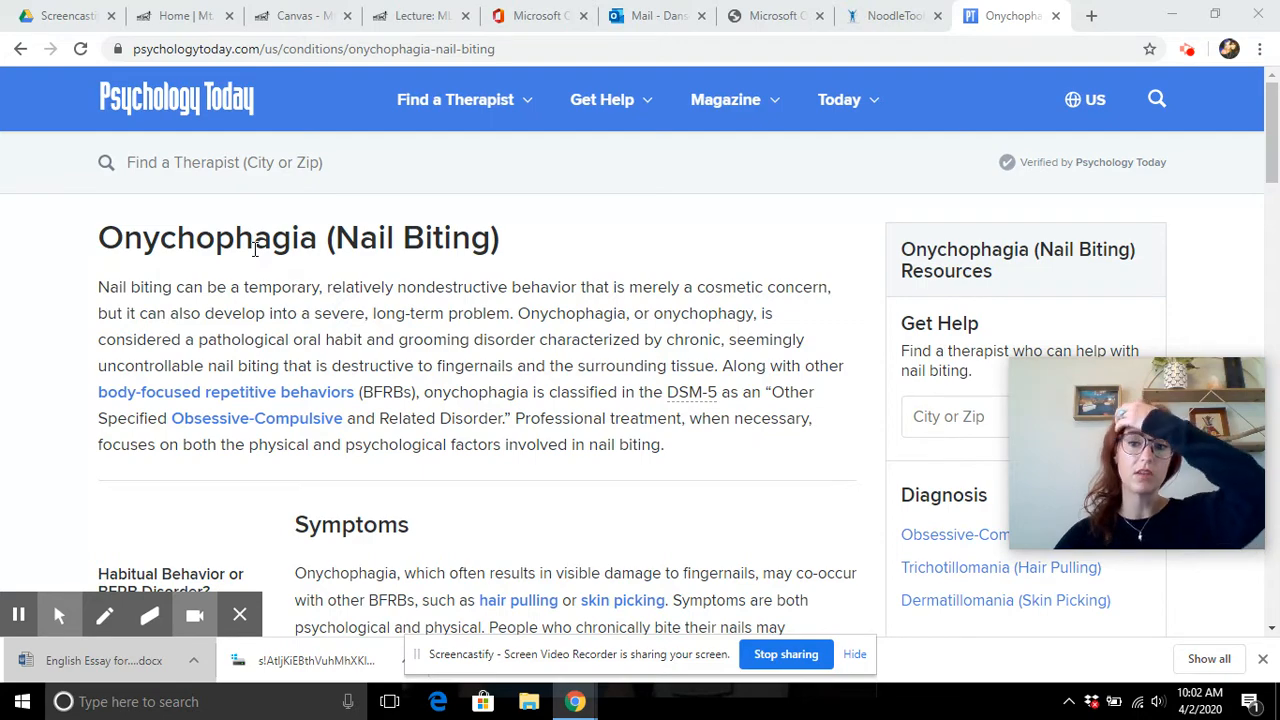
Step: Skim the Psychology Today article on onychophagia from its introduction through the treatment section
scroll(255, 249, down, 6)
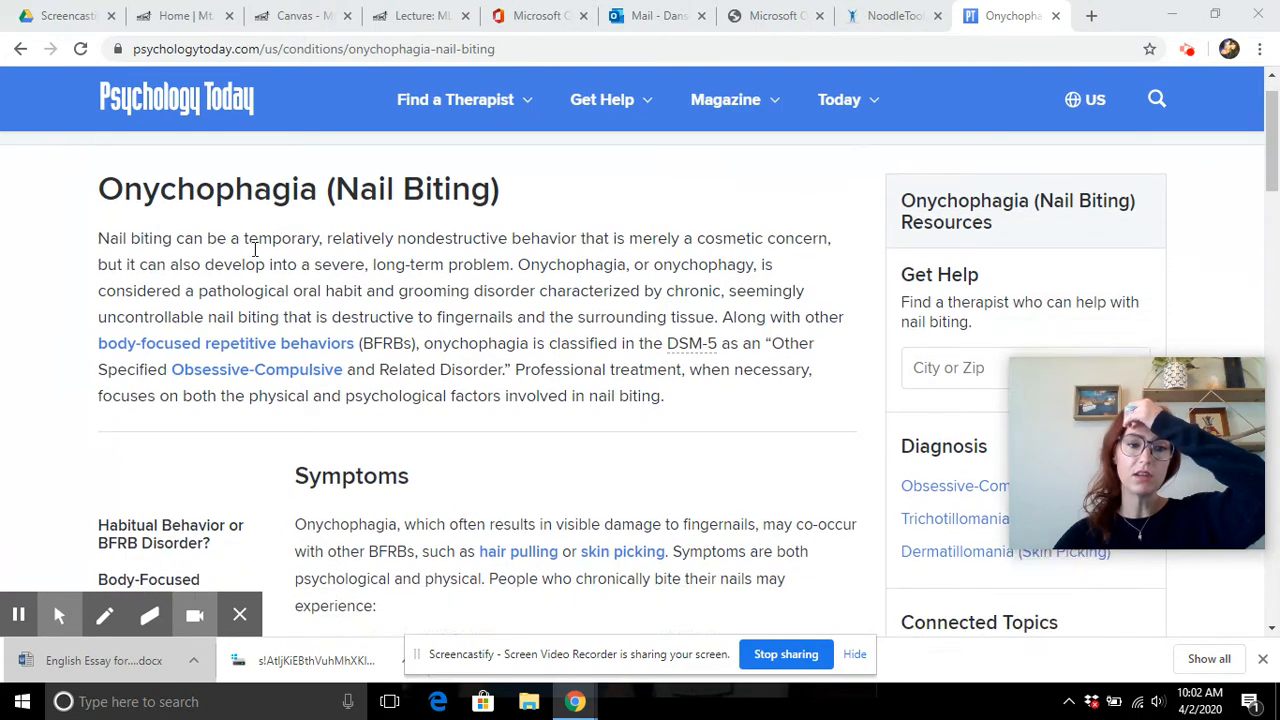
scroll(255, 249, up, 5)
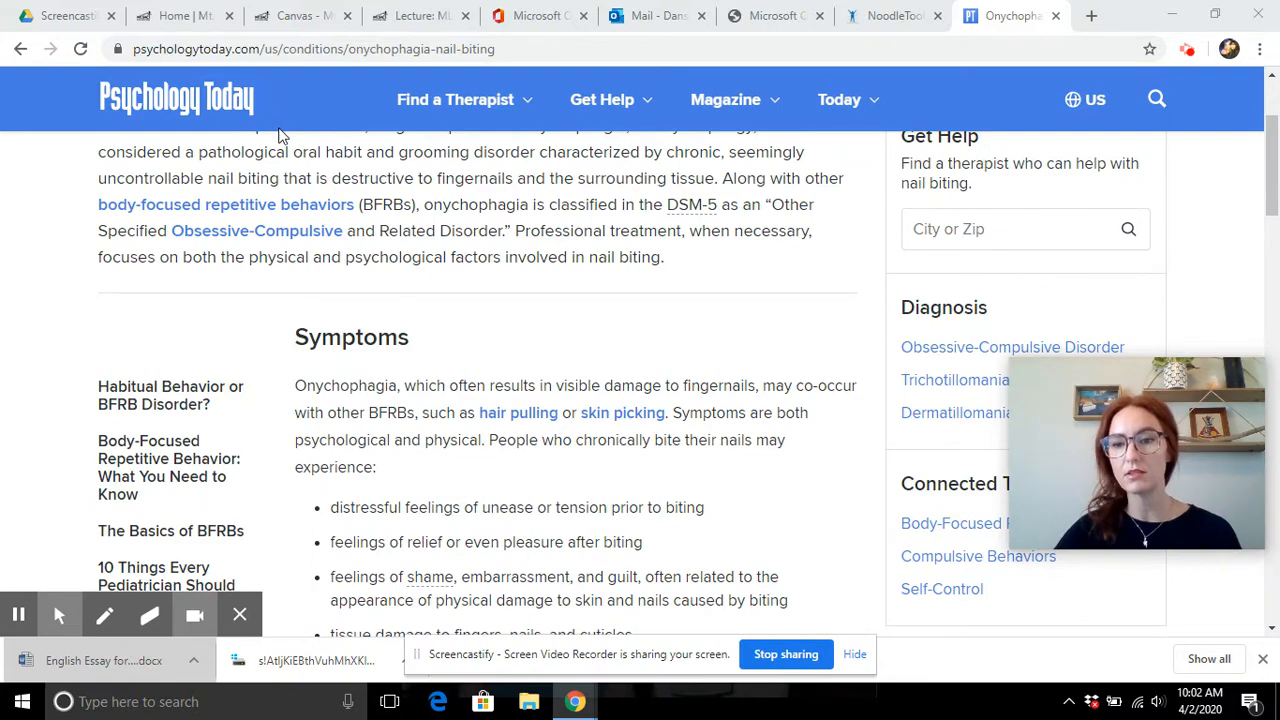
scroll(281, 135, up, 2)
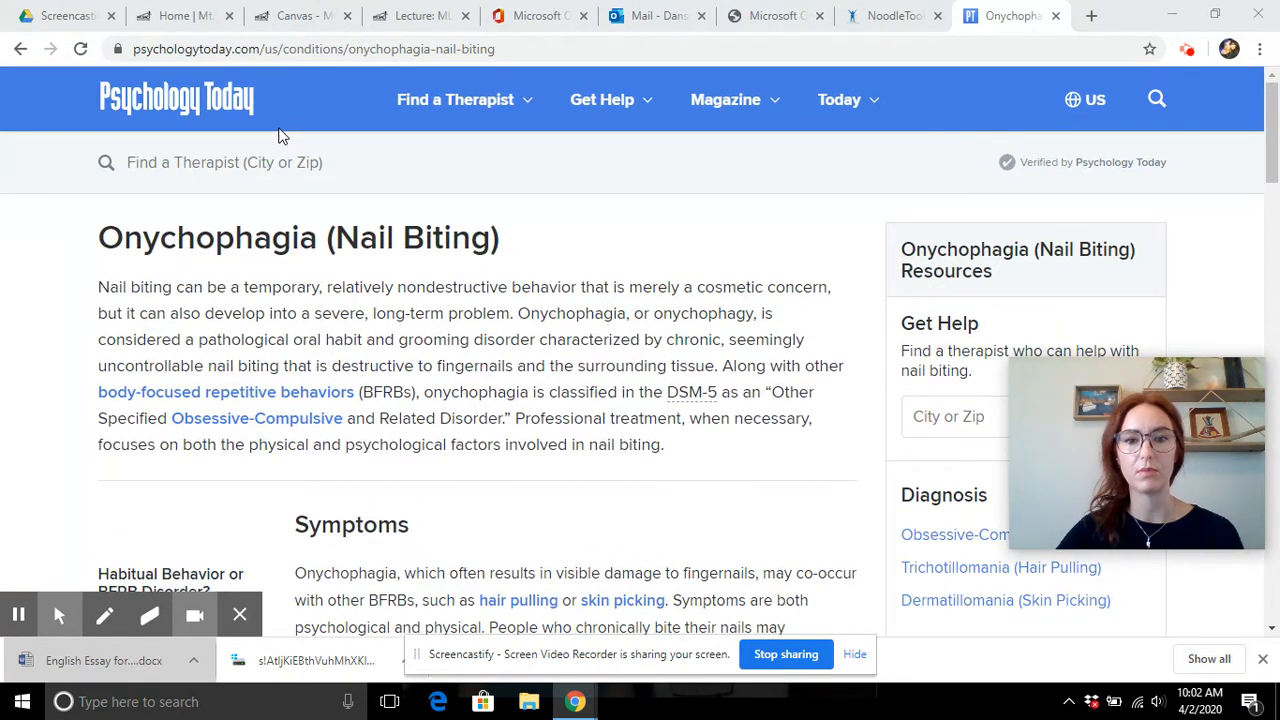
scroll(281, 135, down, 7)
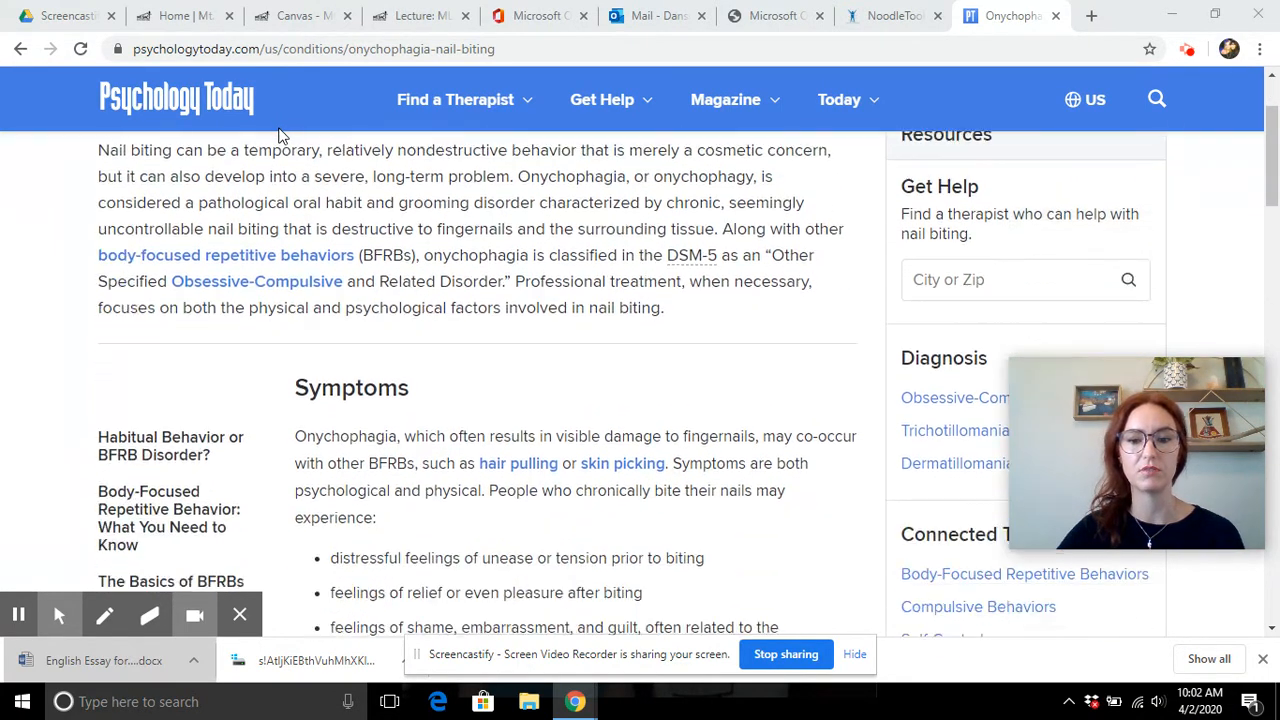
scroll(283, 136, down, 4)
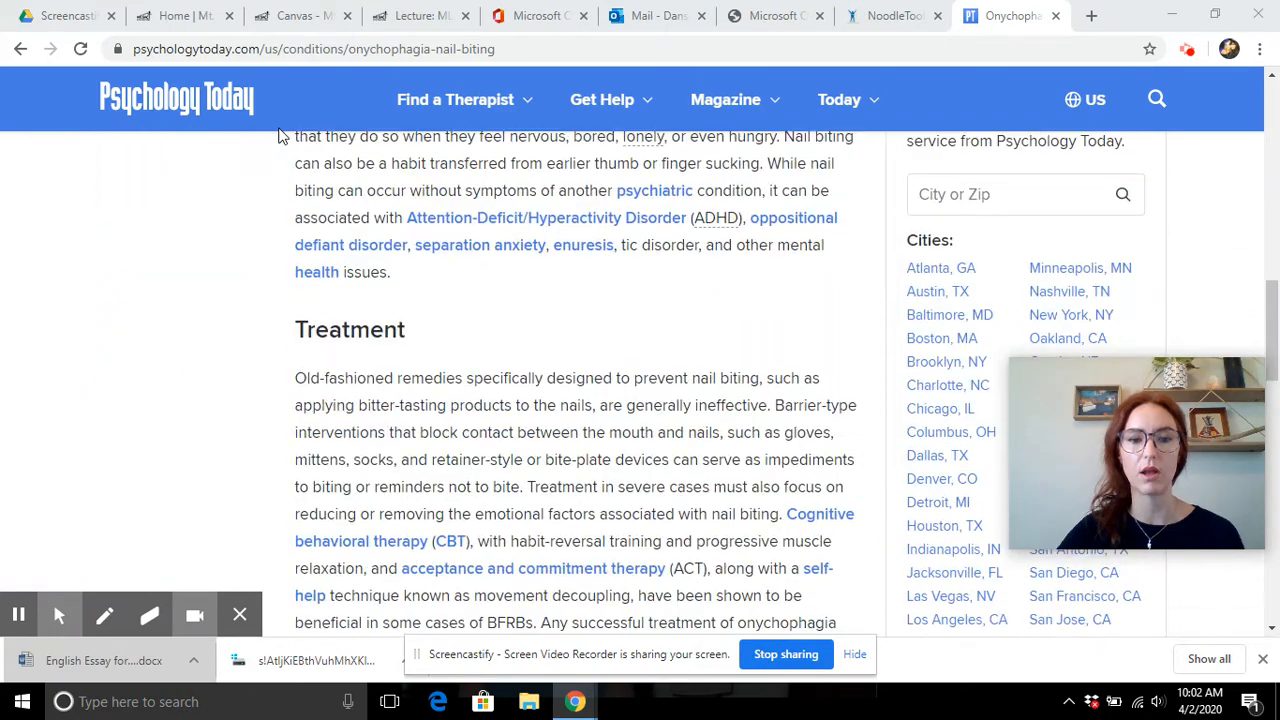
scroll(468, 376, up, 5)
scroll(468, 380, up, 8)
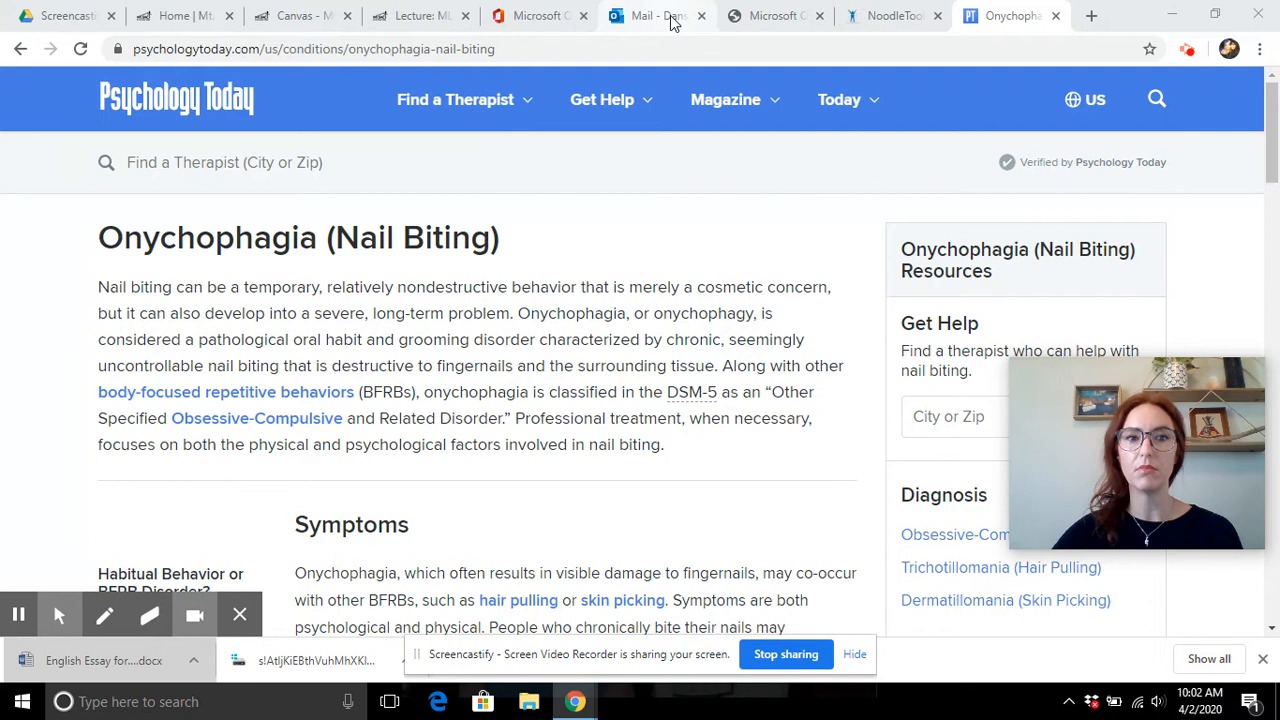
click(886, 15)
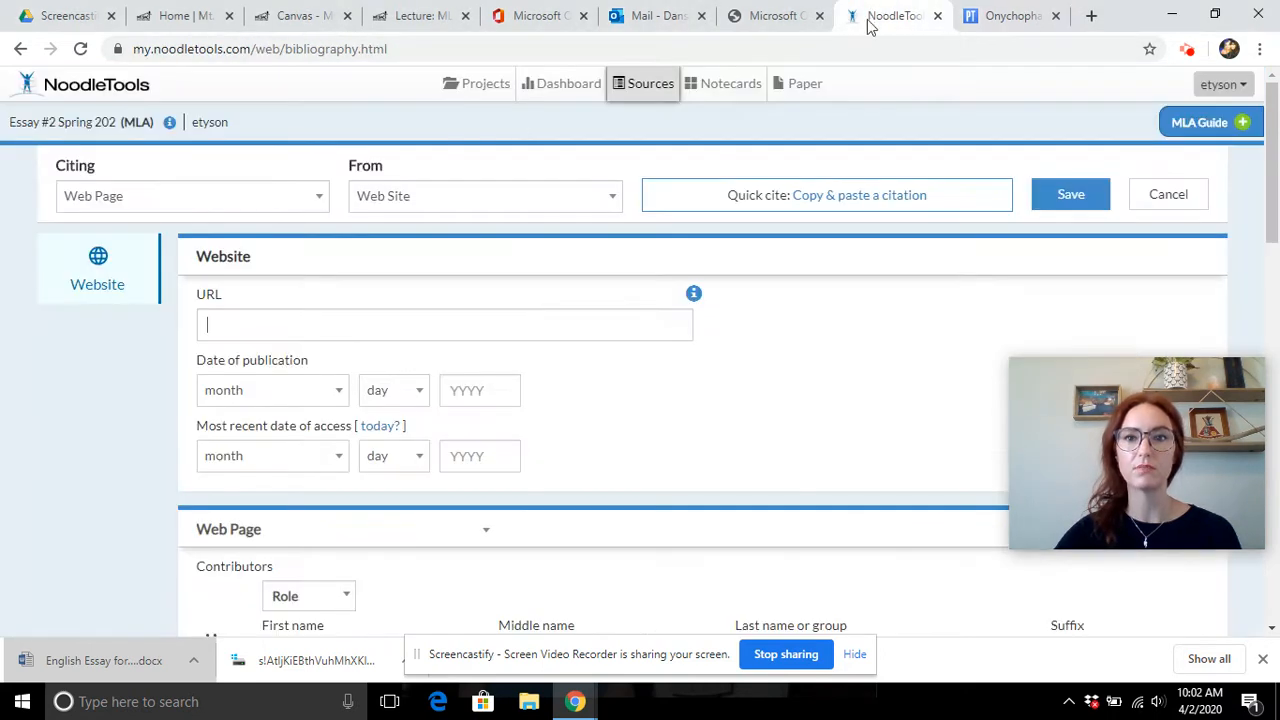
click(997, 18)
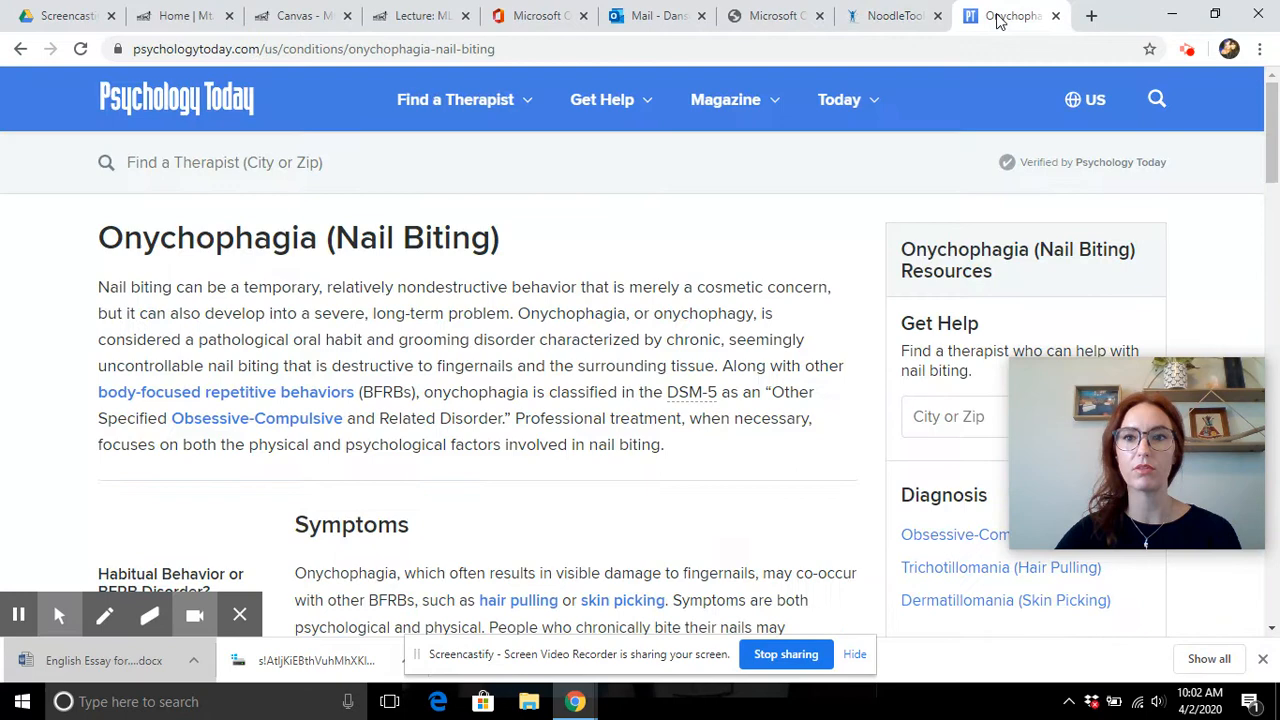
Step: Copy the Psychology Today article's web address into the URL field of the NoodleTools web page citation
click(251, 49)
right_click(252, 48)
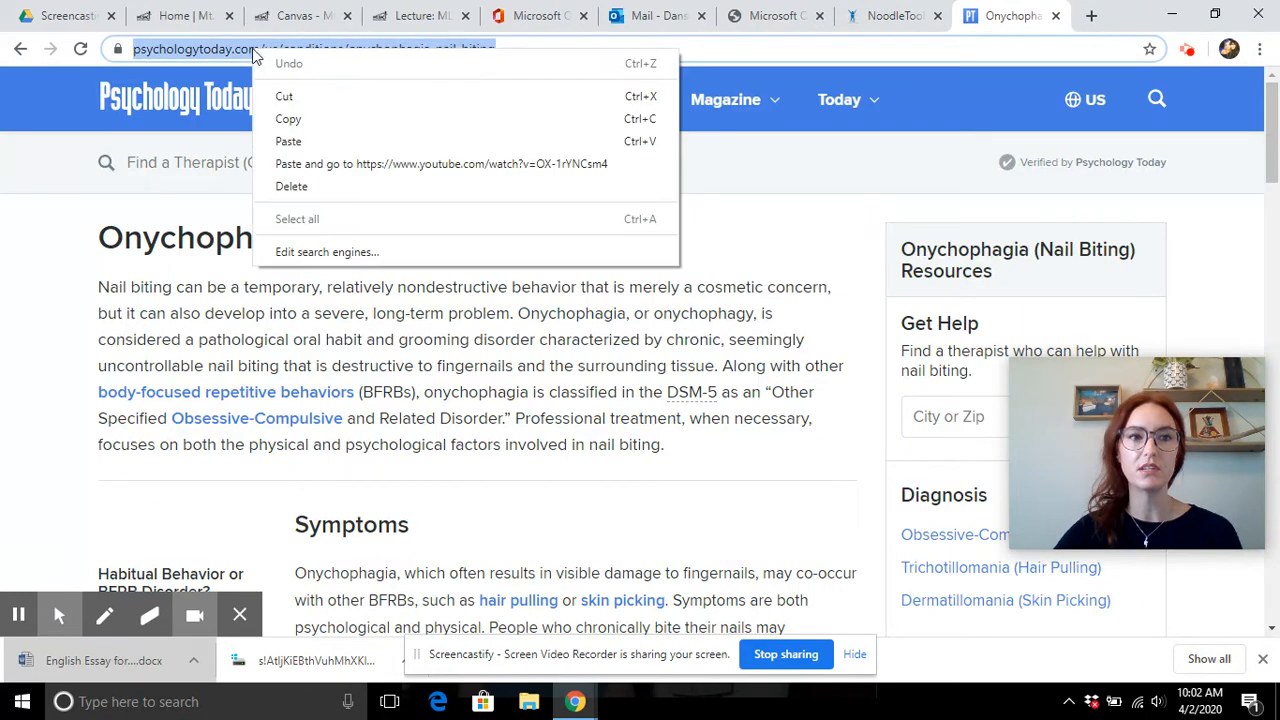
click(352, 123)
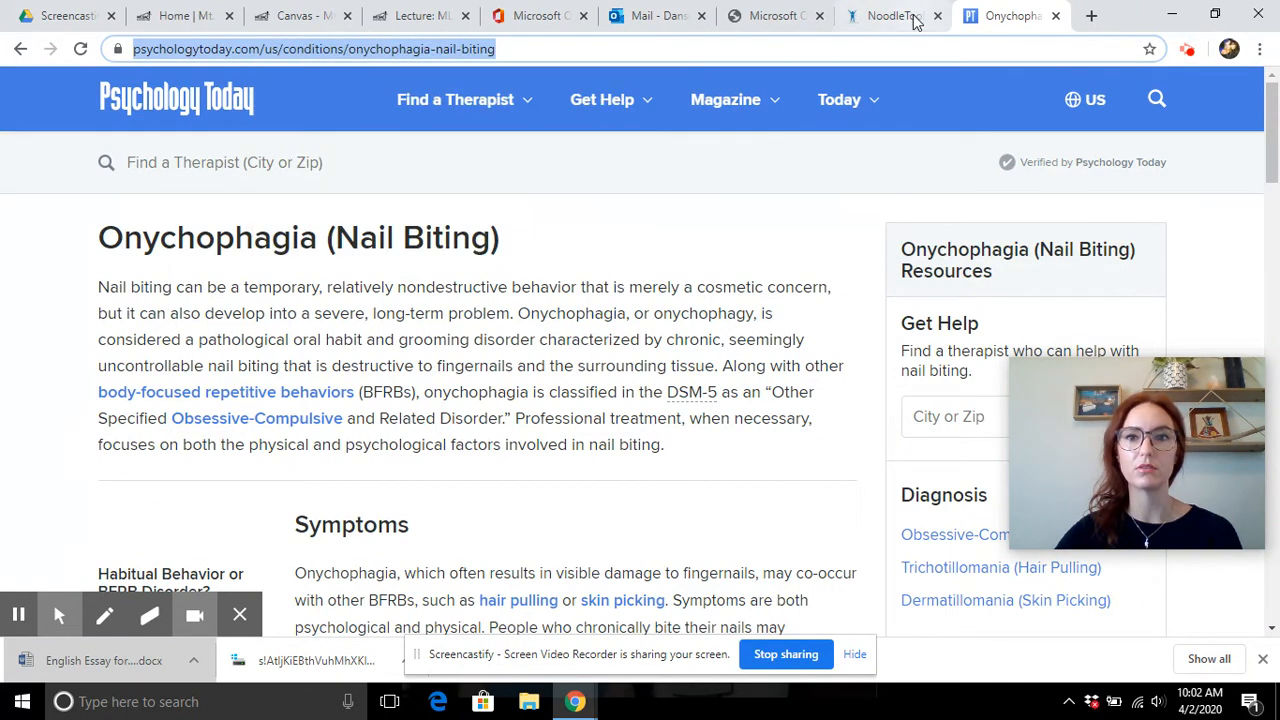
click(900, 16)
click(375, 320)
right_click(354, 325)
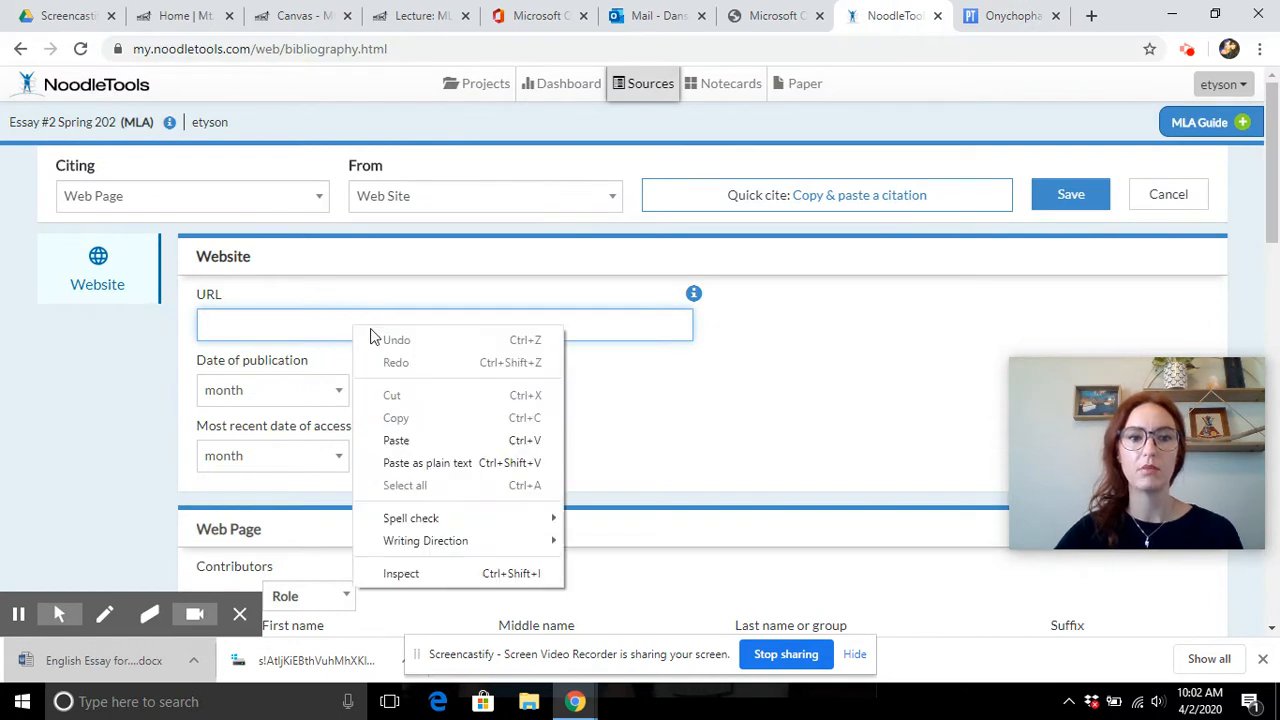
click(391, 437)
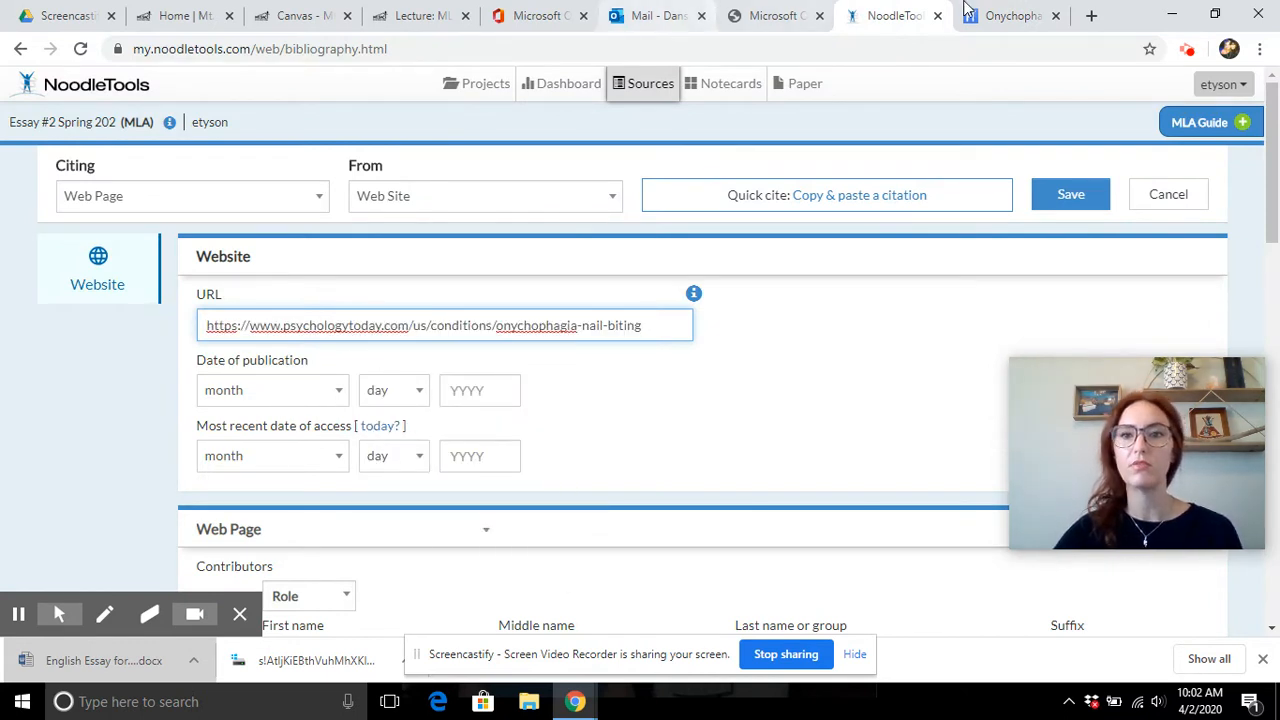
Step: Set the citation's publication date to April 10, 2019, using the article's last-reviewed date, and its most recent access date to today
click(1003, 16)
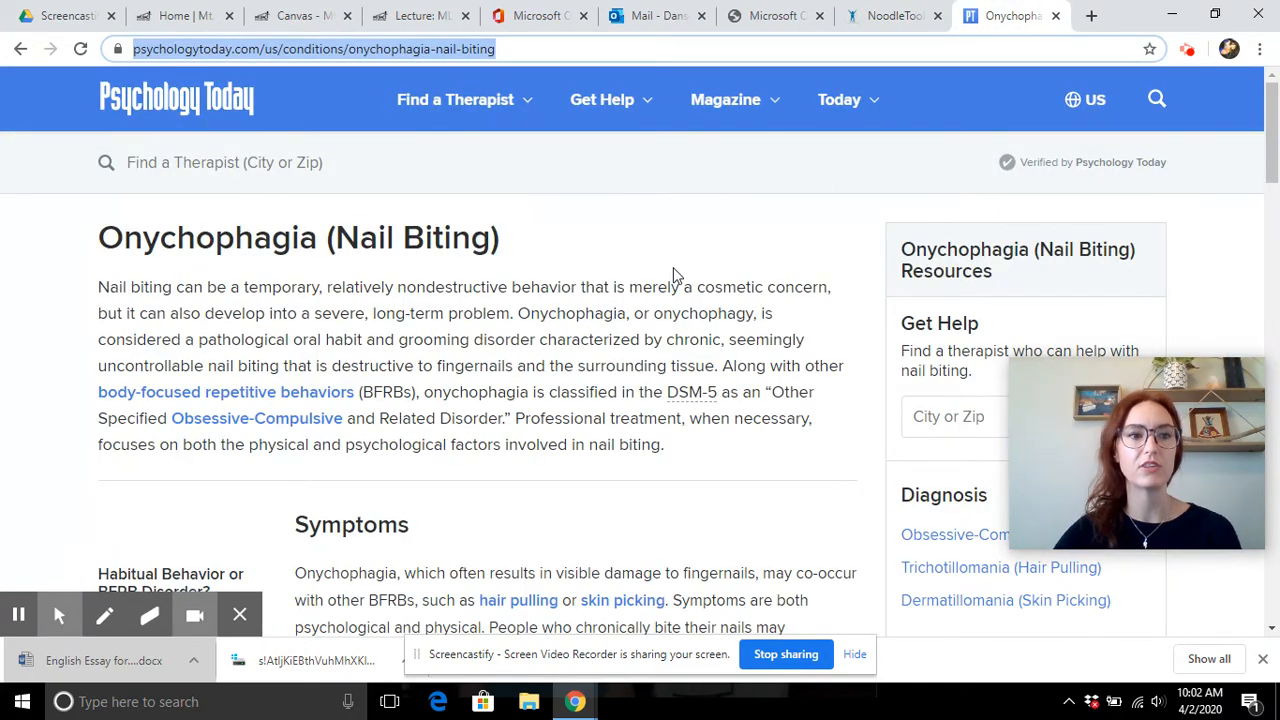
scroll(673, 275, down, 8)
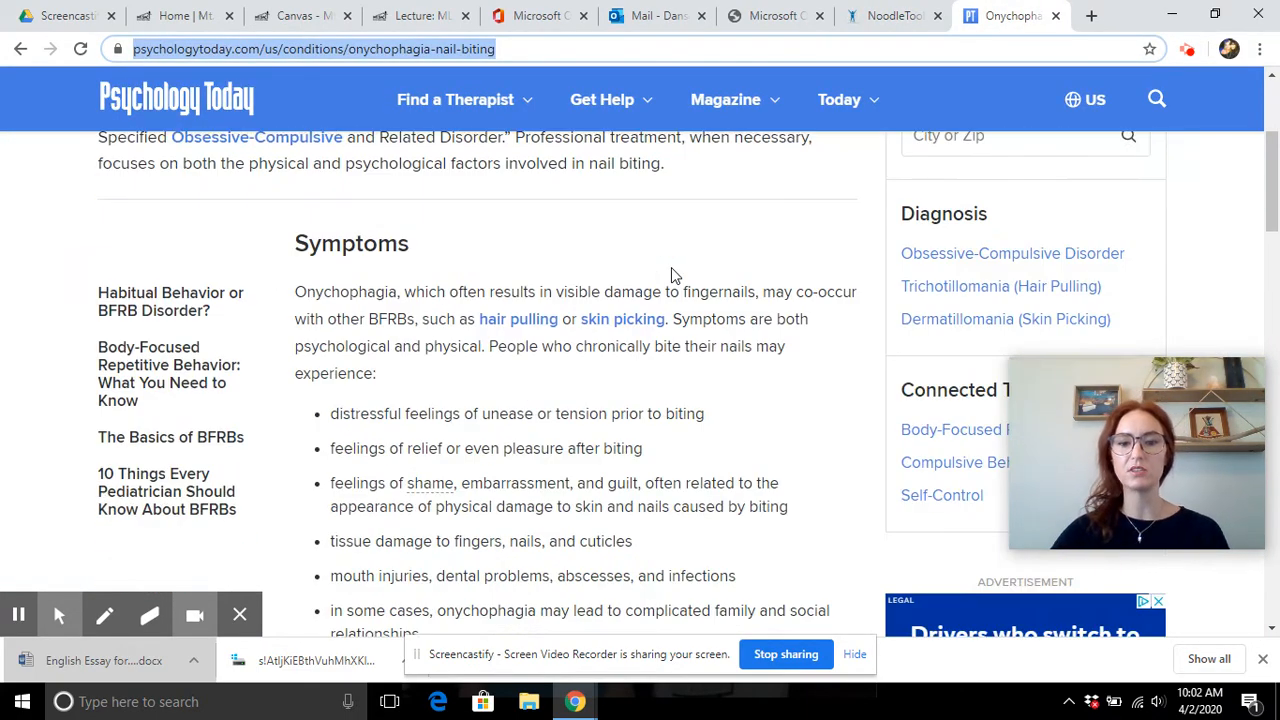
scroll(673, 275, down, 3)
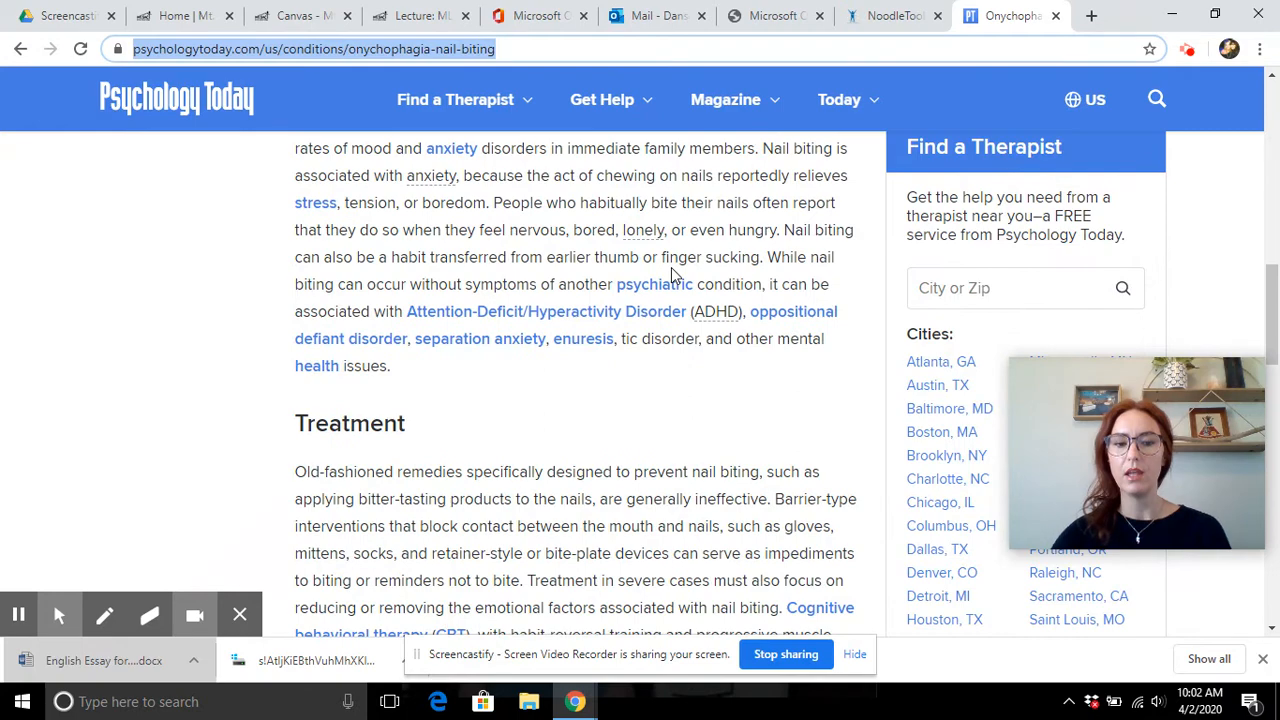
scroll(671, 267, down, 8)
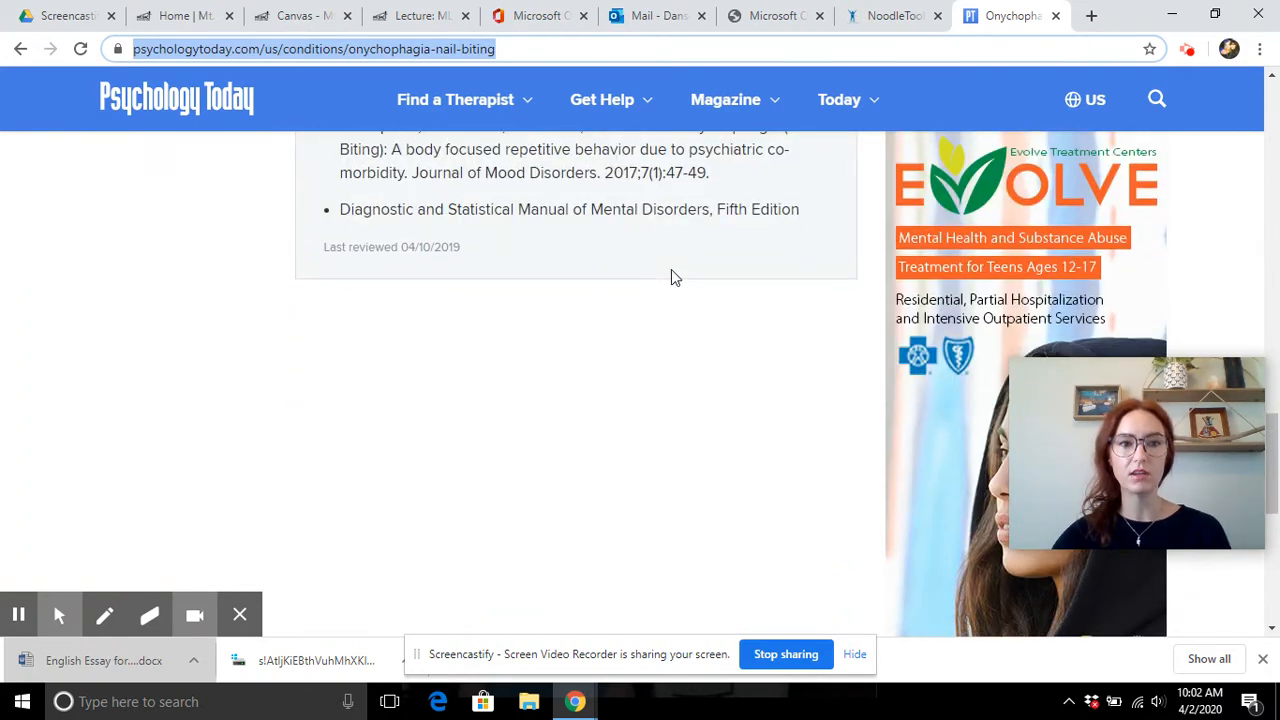
scroll(554, 308, up, 3)
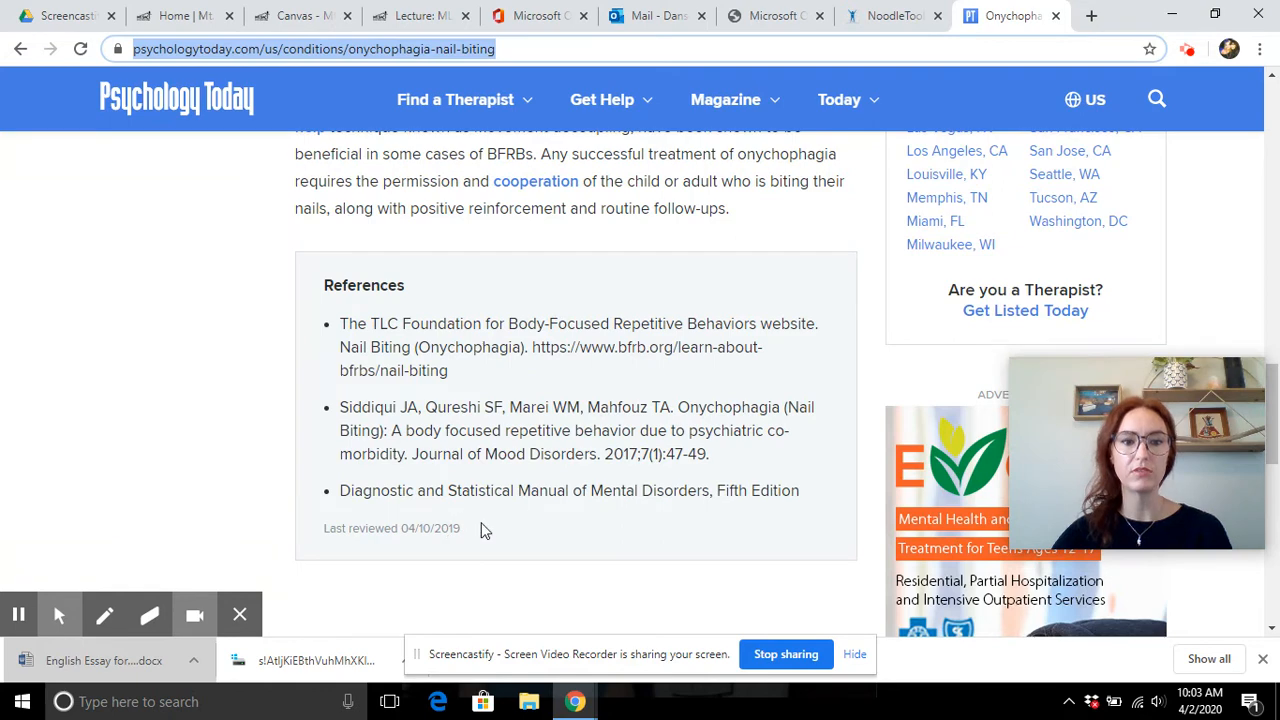
click(900, 18)
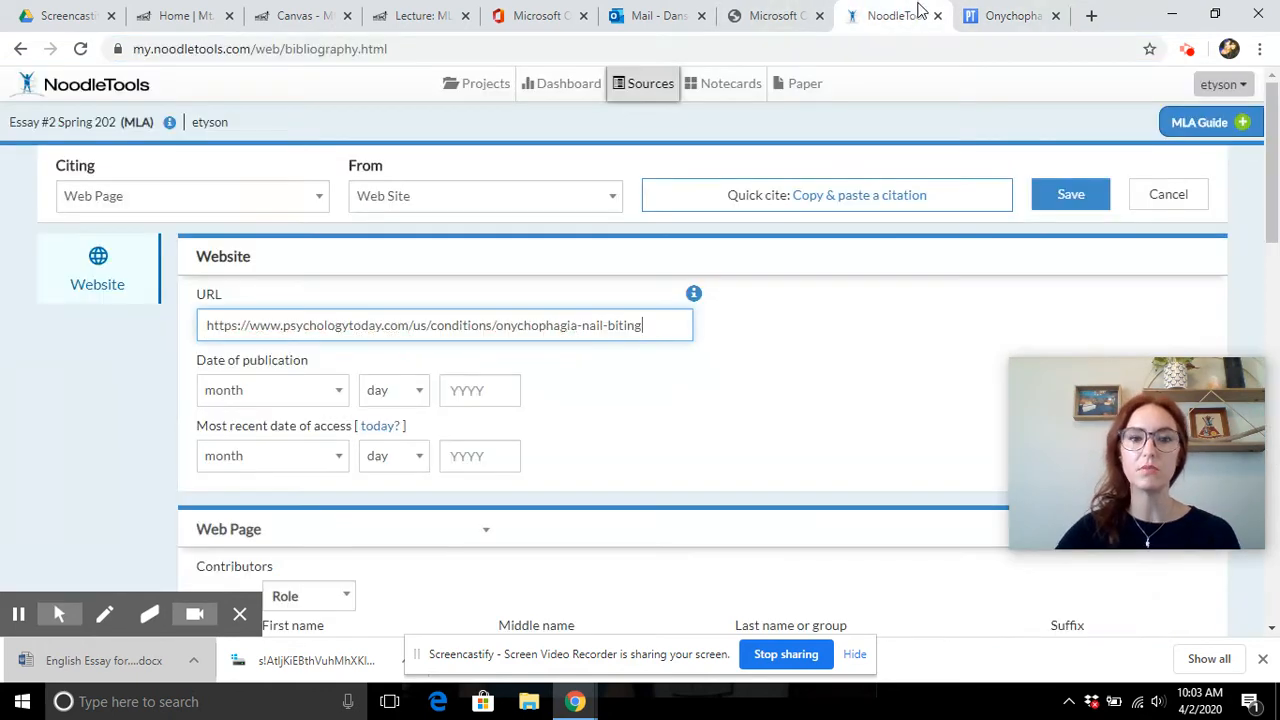
click(338, 393)
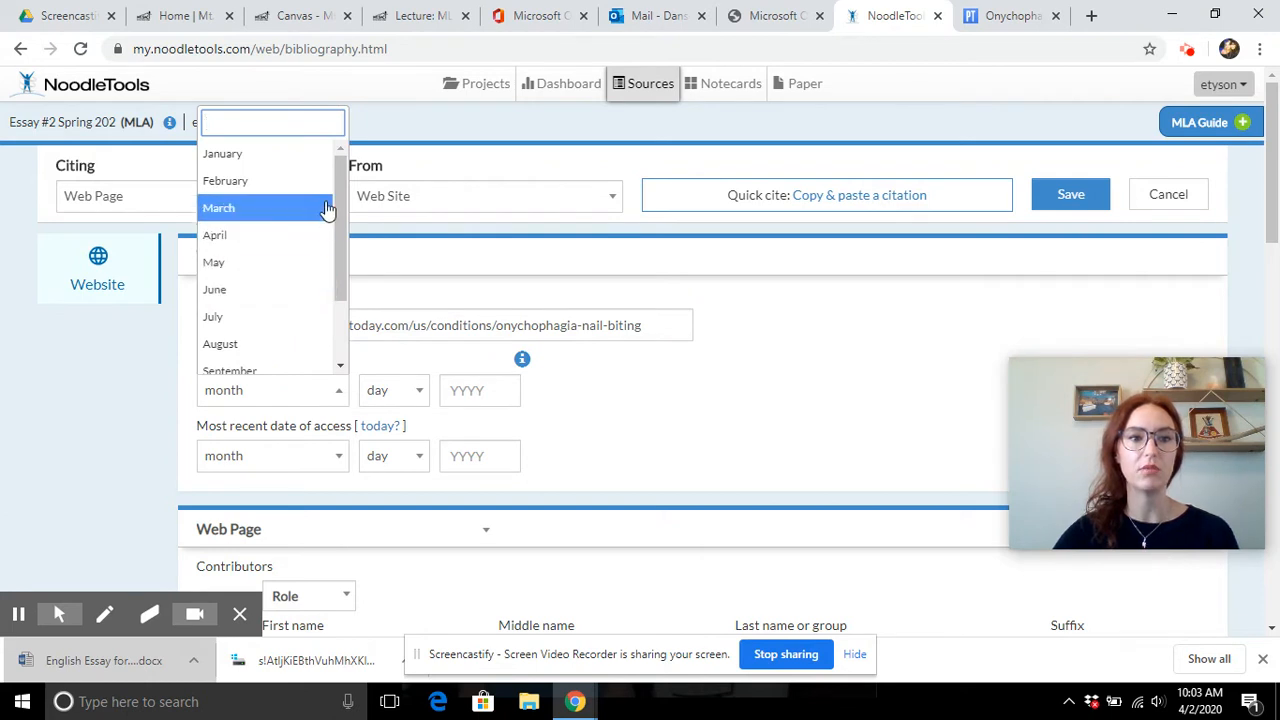
click(222, 234)
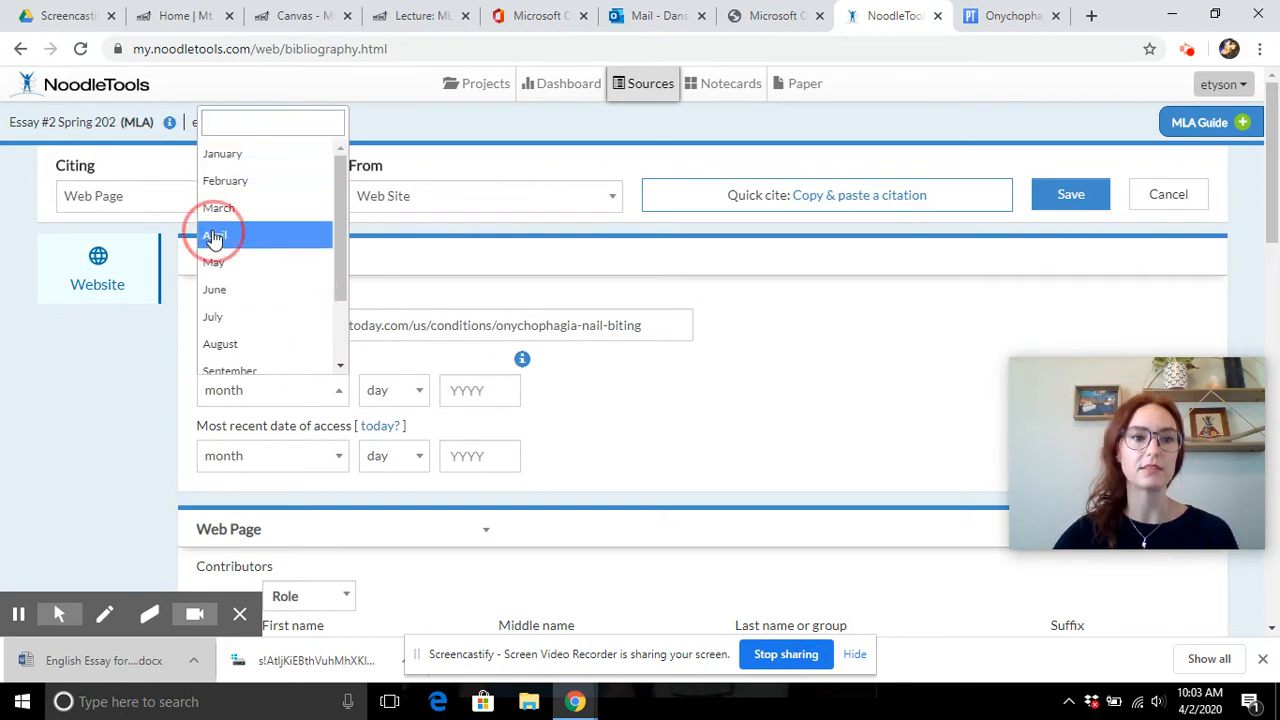
click(385, 392)
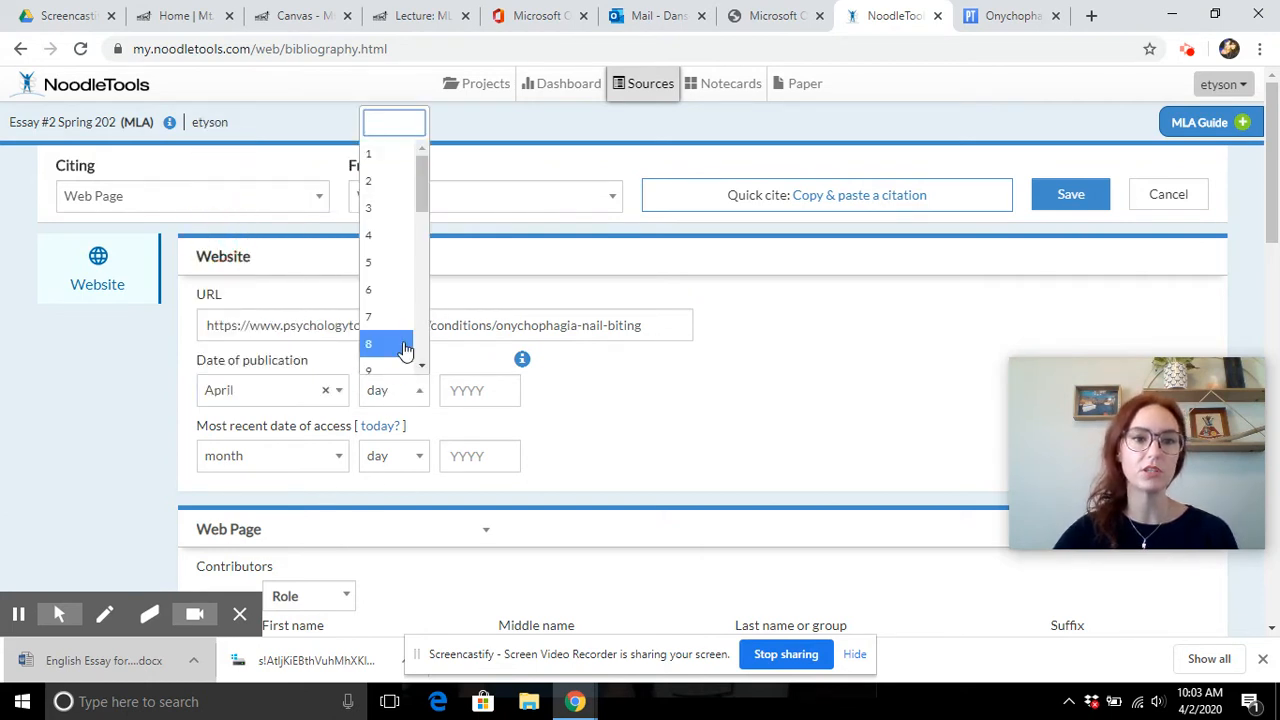
scroll(405, 348, down, 1)
click(398, 304)
click(458, 398)
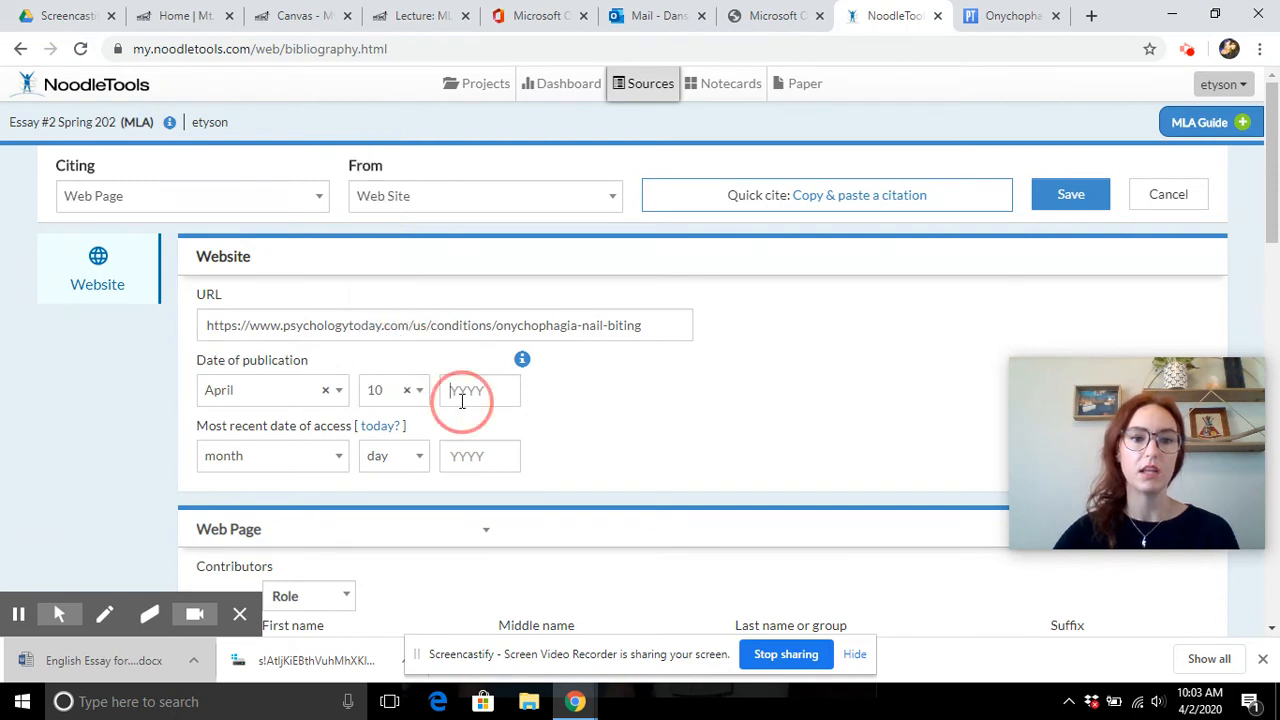
text(2019)
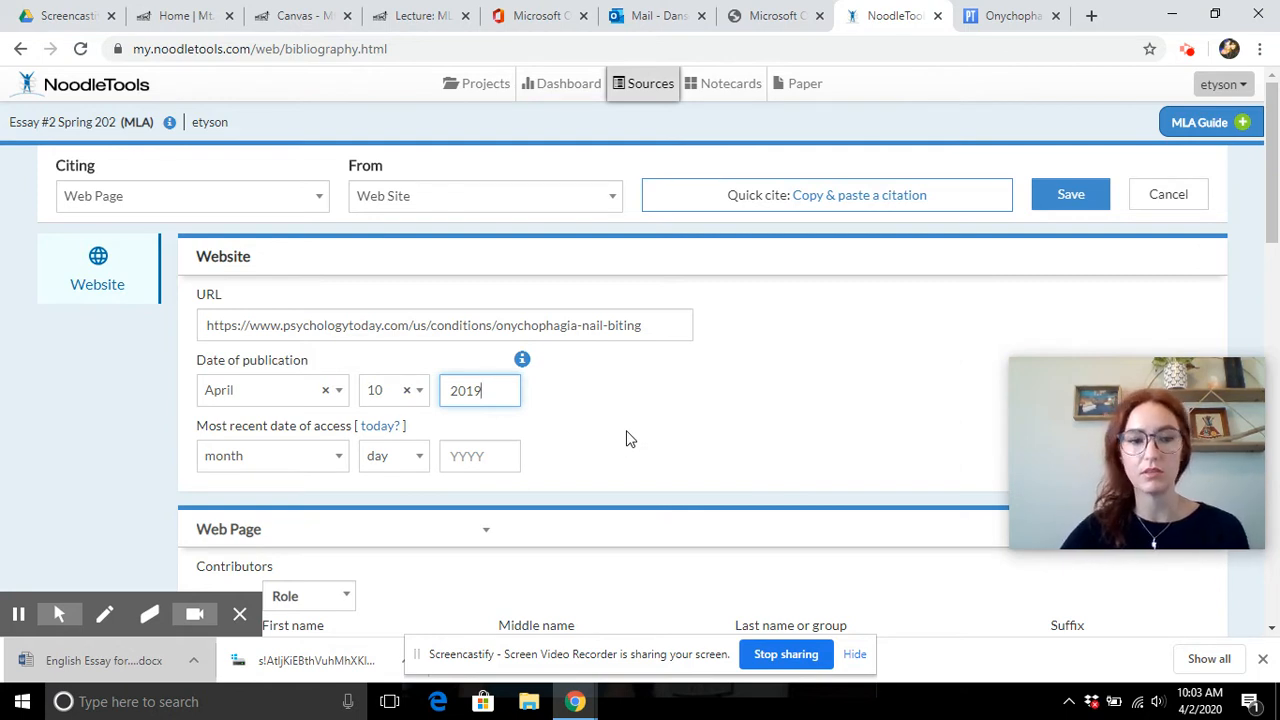
click(379, 427)
Step: Review the citation's contributor fields and role options, and check the beginning of the article for an author
scroll(664, 440, down, 1)
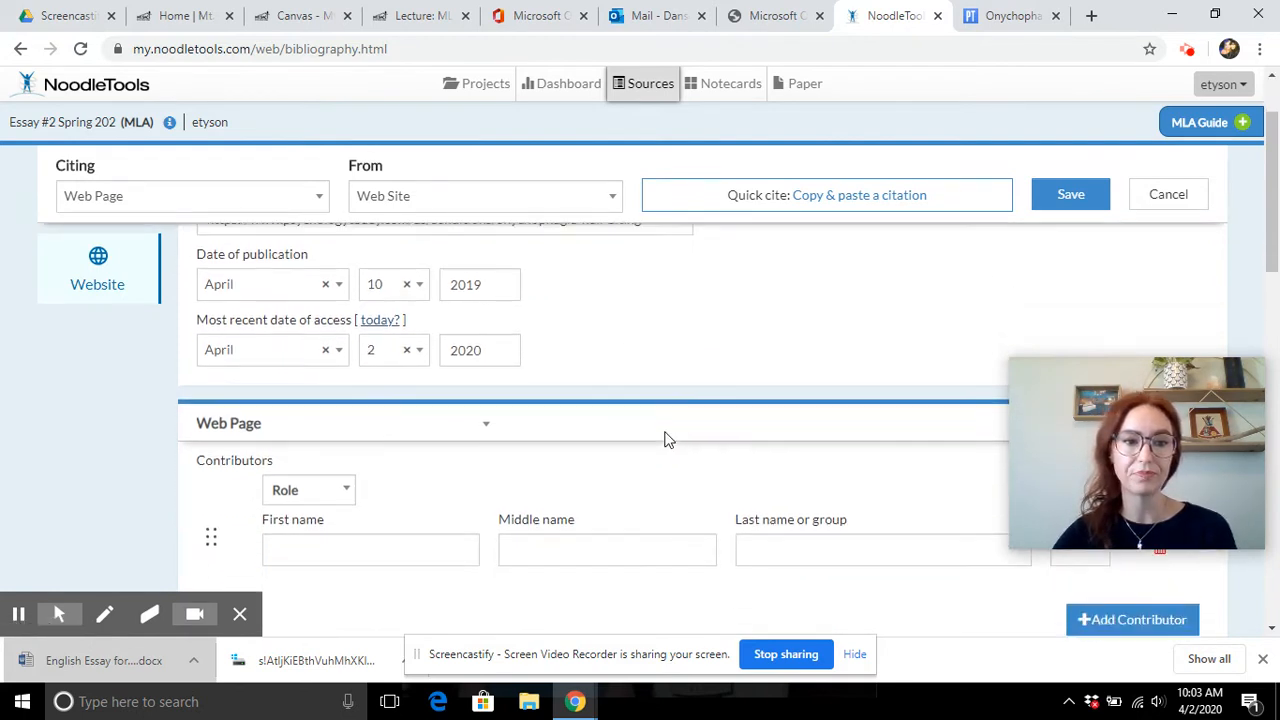
scroll(664, 440, down, 2)
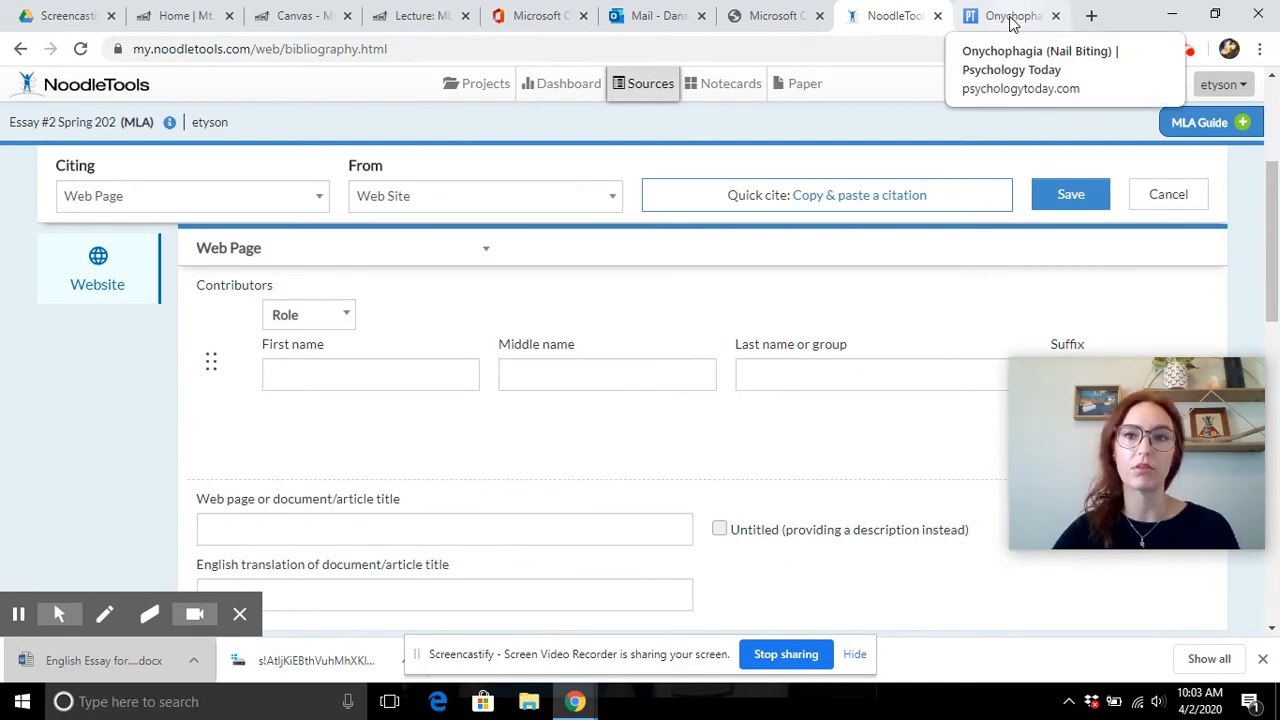
click(333, 316)
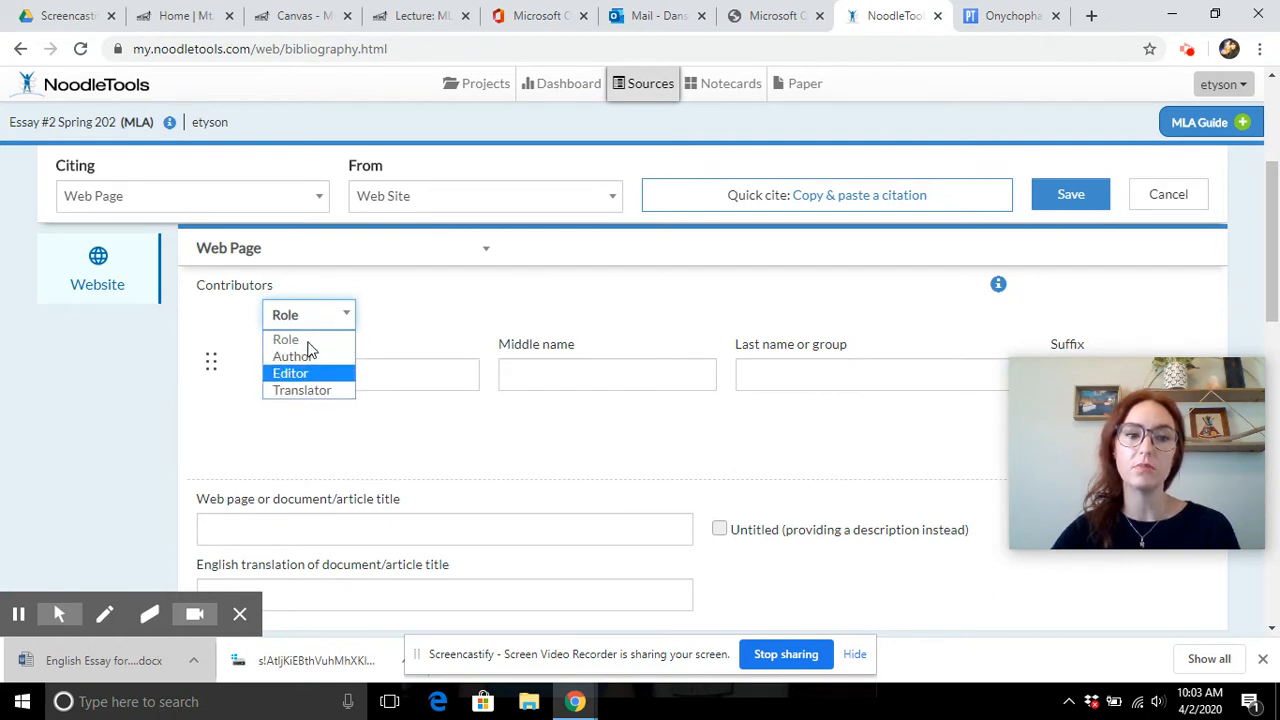
click(671, 272)
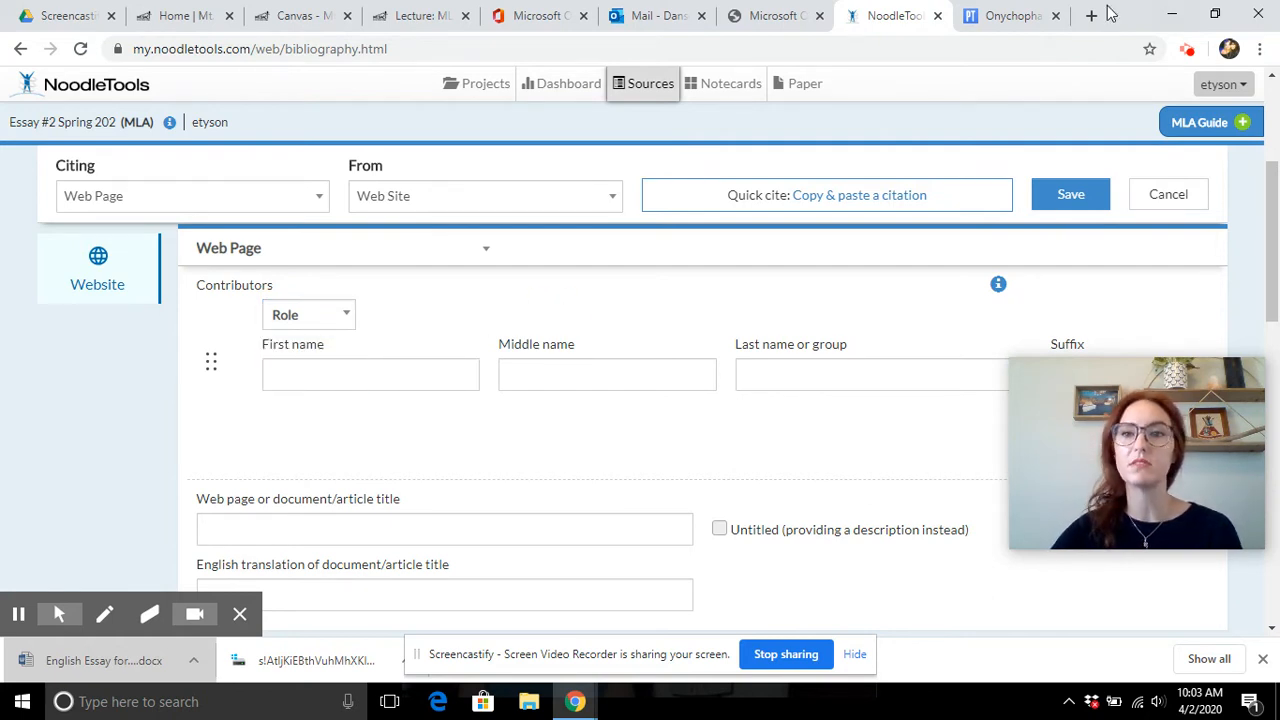
click(1006, 16)
scroll(729, 377, up, 3)
scroll(731, 384, up, 10)
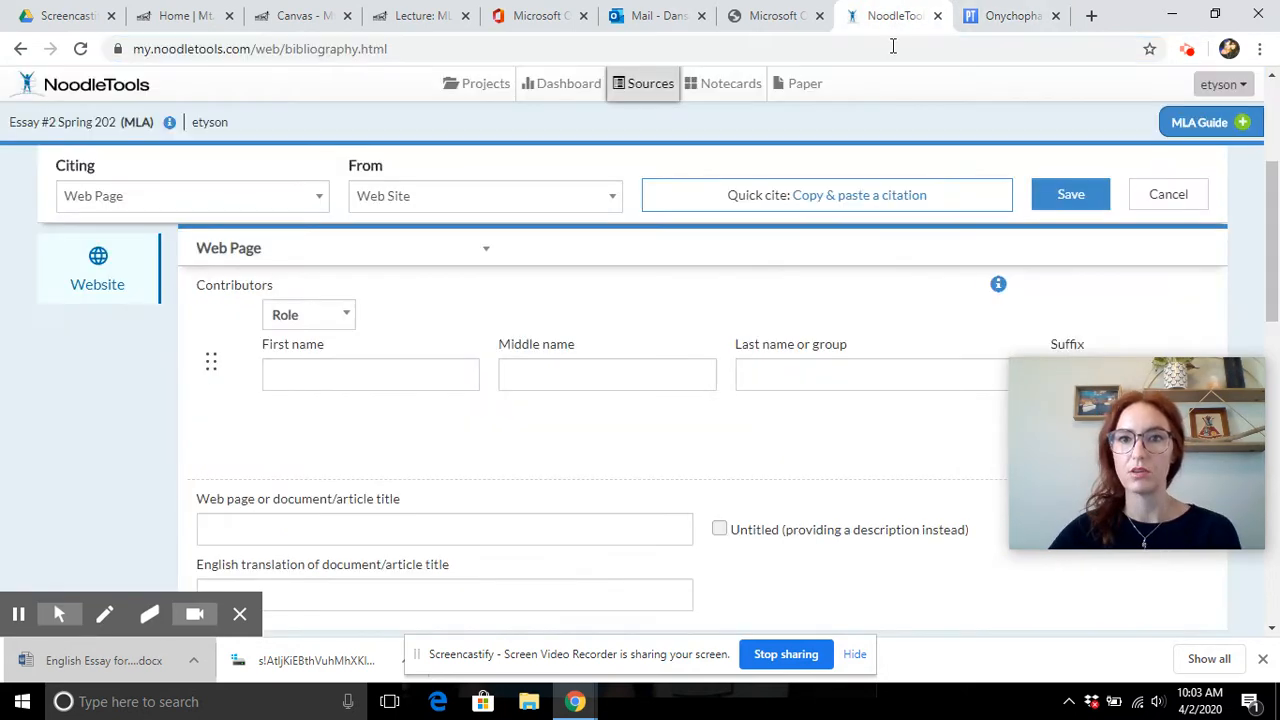
click(898, 17)
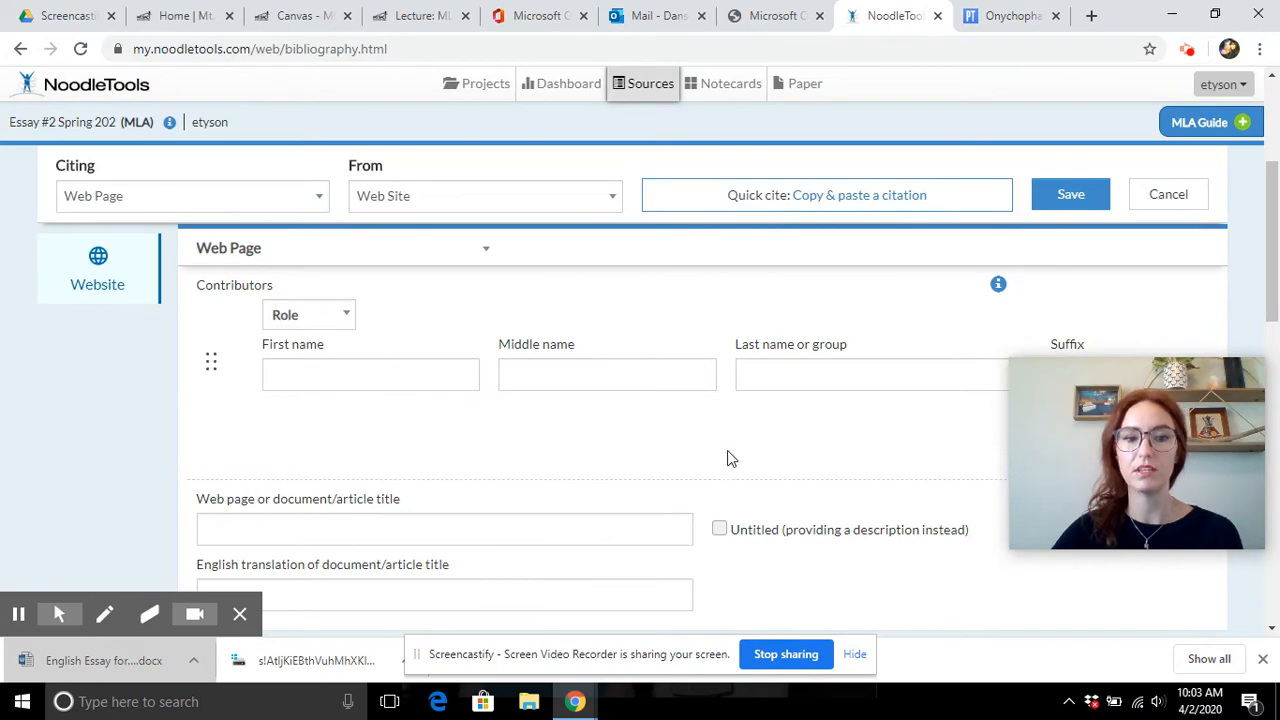
Step: Copy the article heading "Onychophagia (Nail Biting)" into the citation's web page or document/article title
click(278, 537)
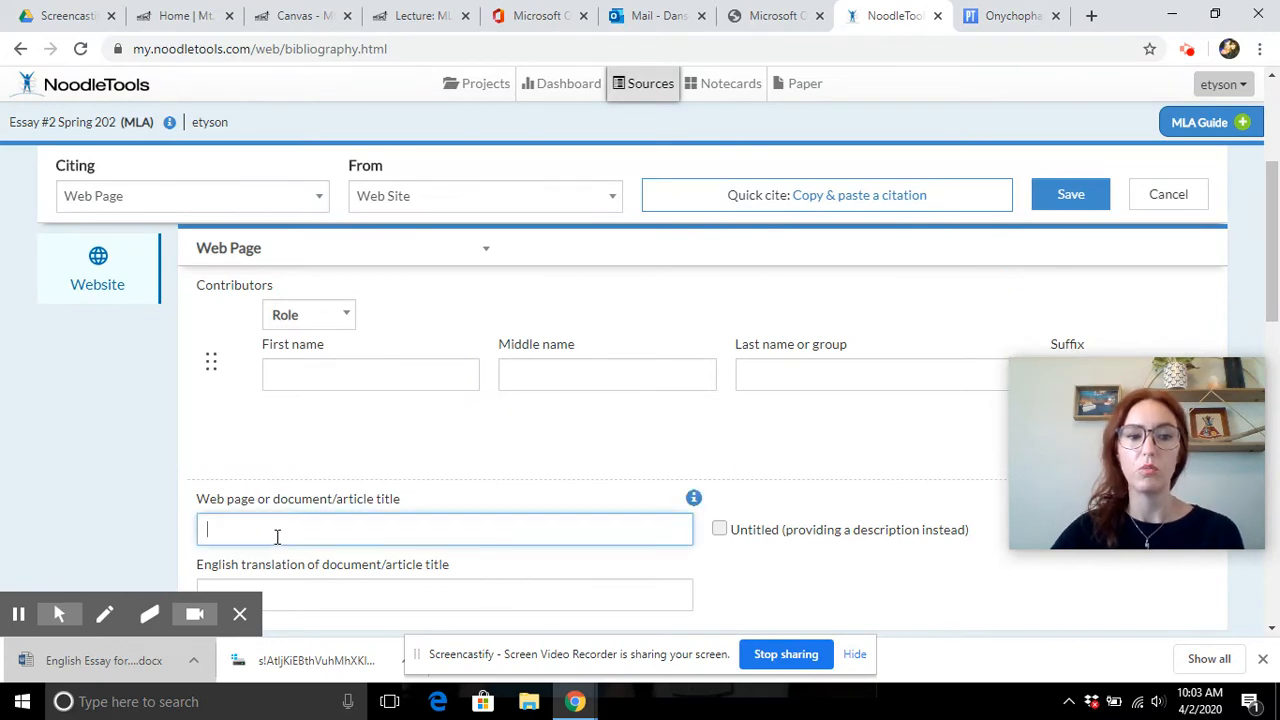
click(1032, 15)
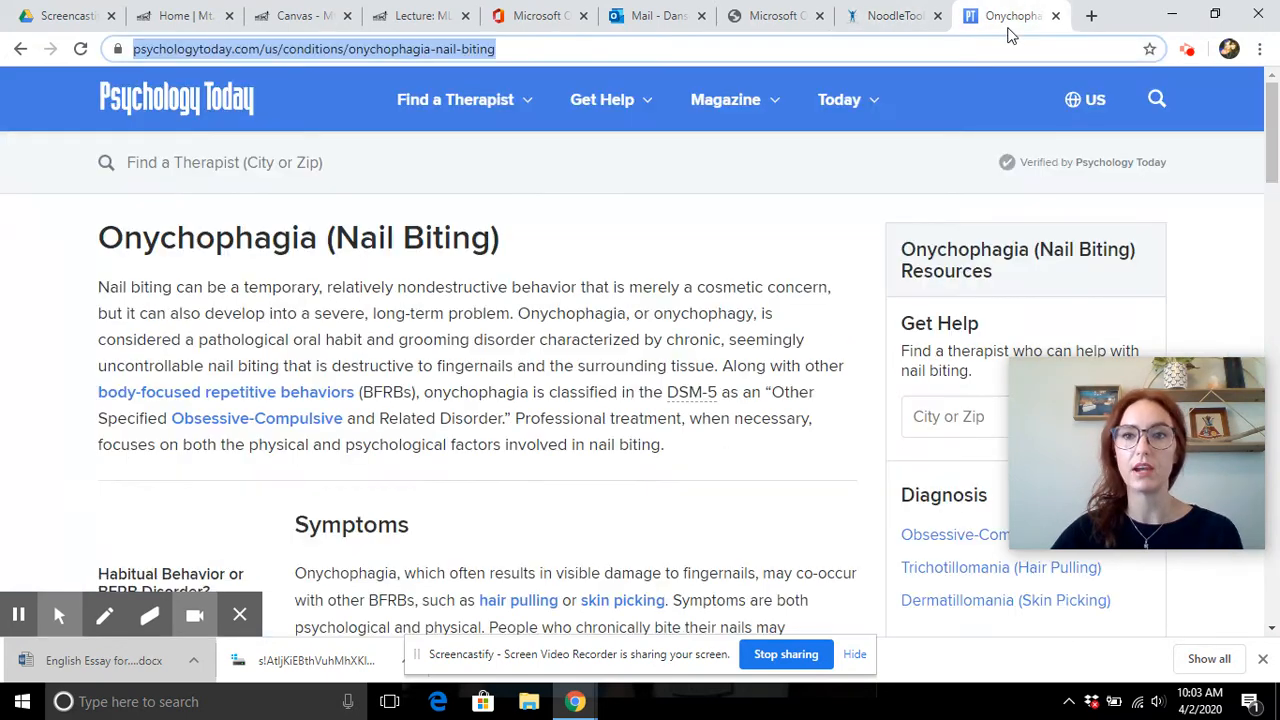
drag(97, 238, 503, 223)
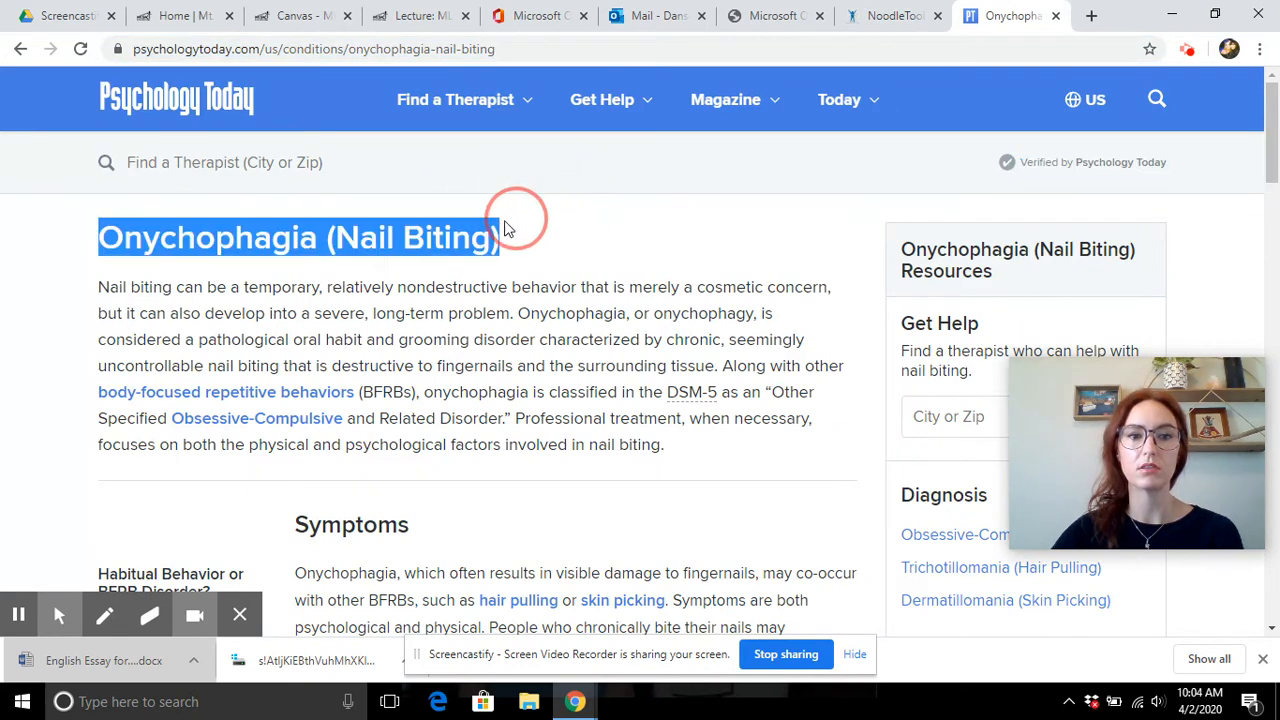
right_click(425, 252)
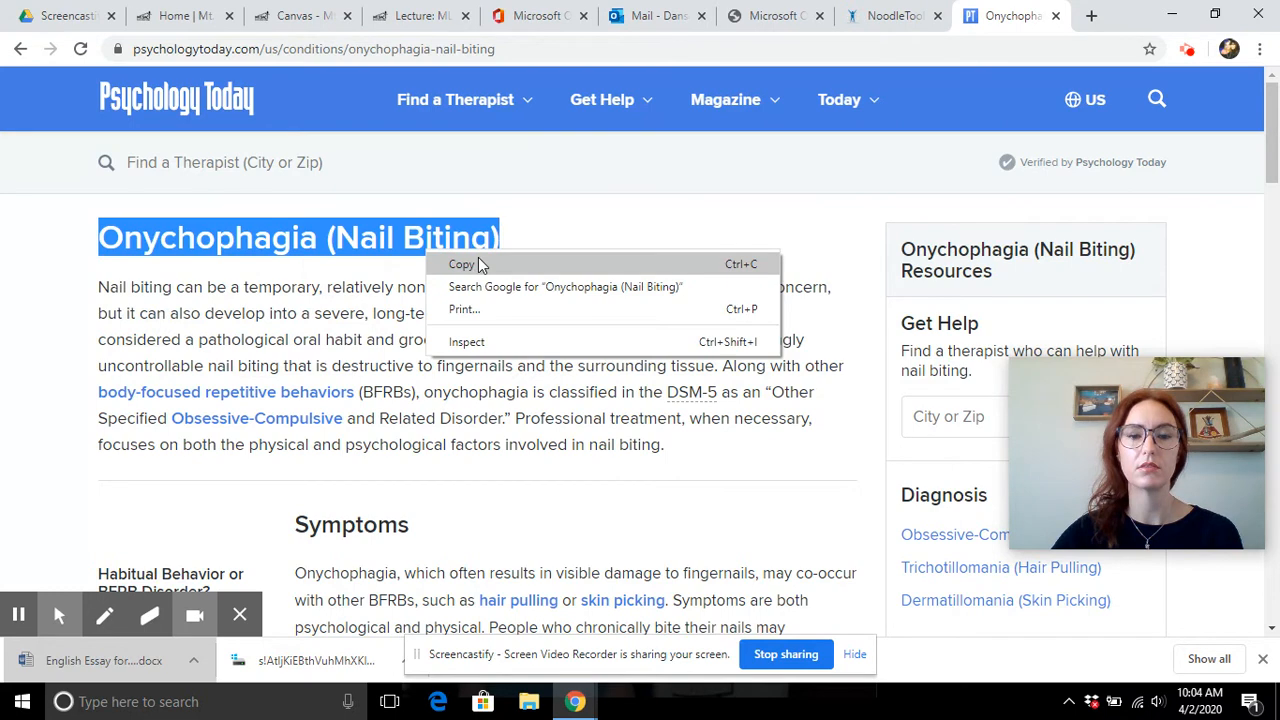
click(477, 264)
click(886, 15)
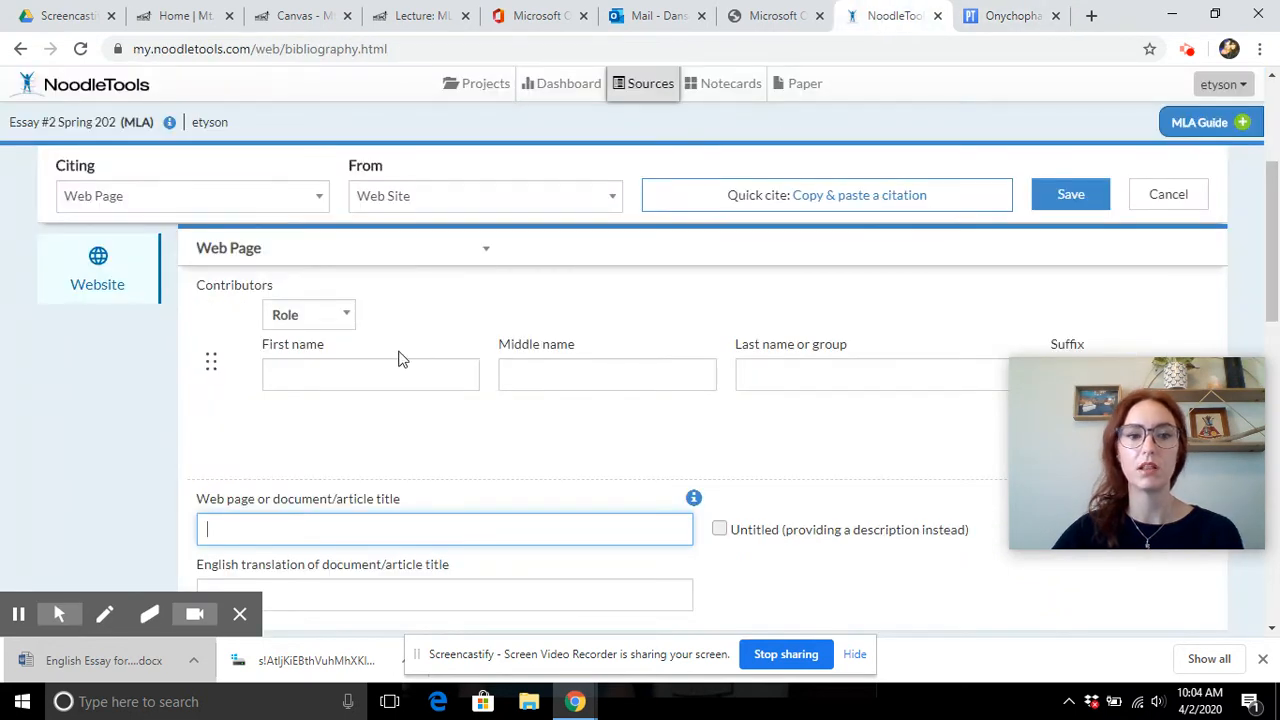
right_click(250, 525)
click(333, 371)
click(430, 483)
scroll(434, 483, down, 3)
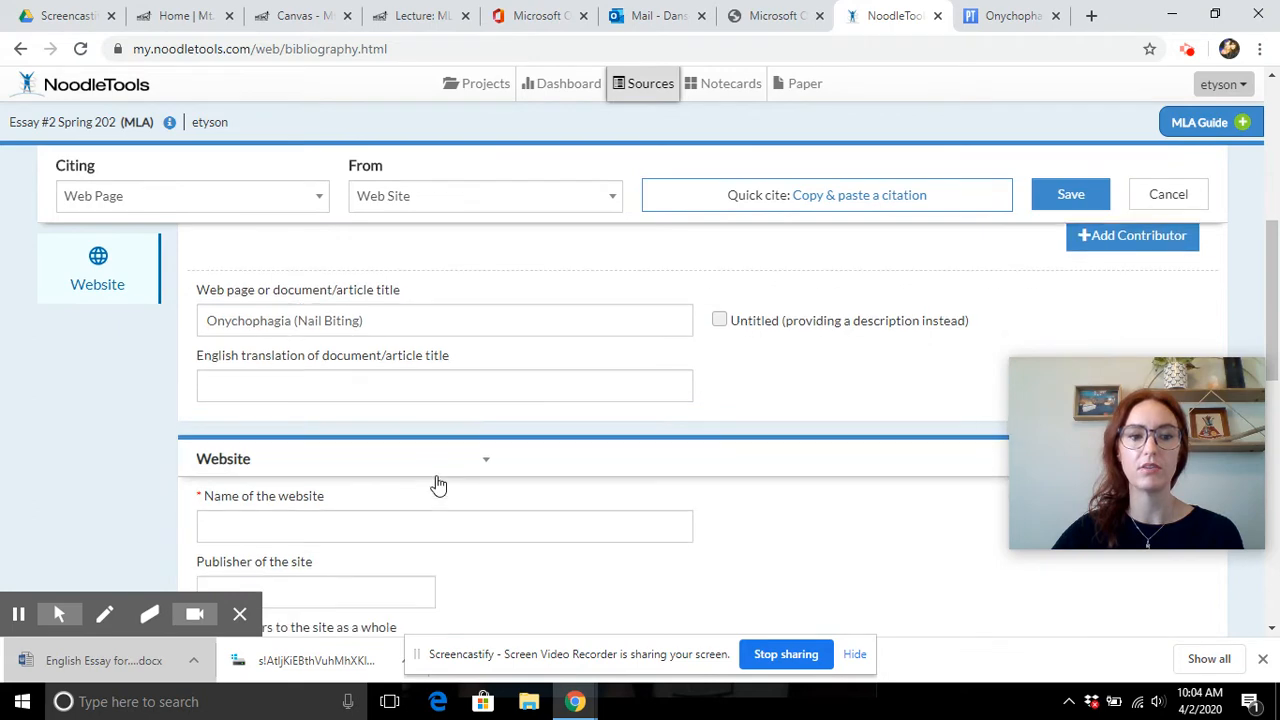
Step: Enter "Psychology Today" as the name of the website, using the site name shown on the article page
click(341, 449)
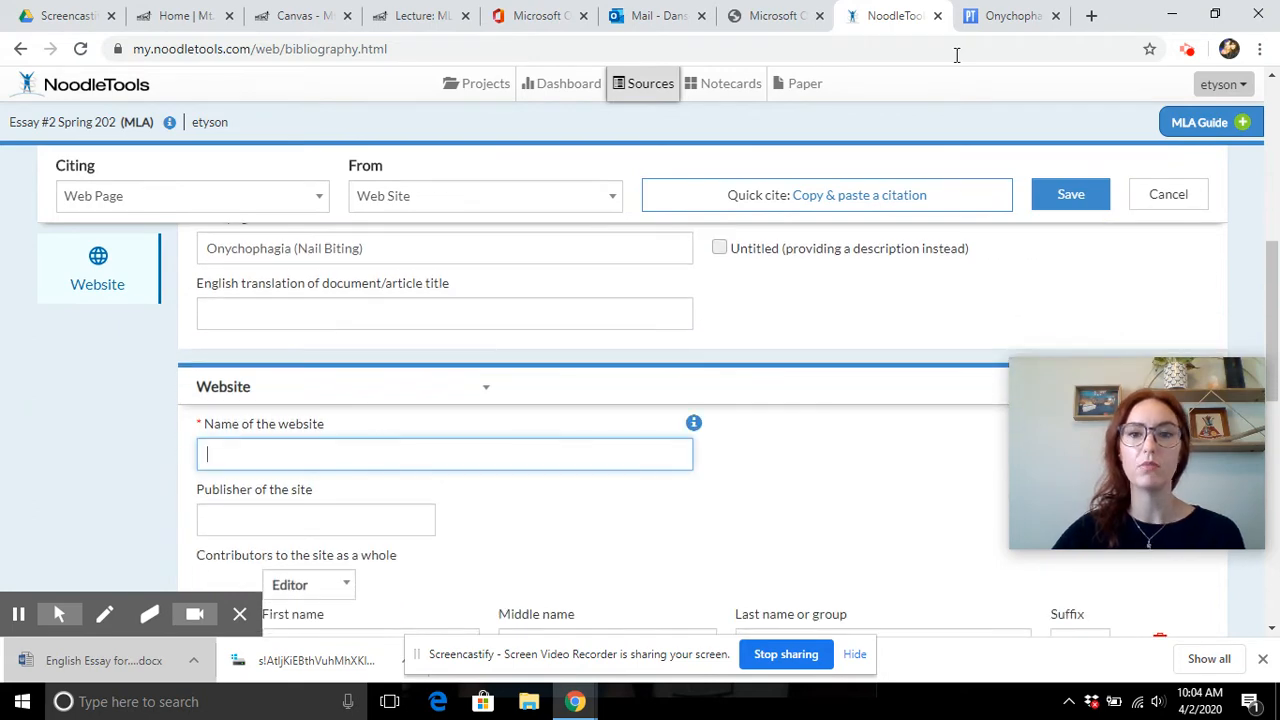
click(1005, 20)
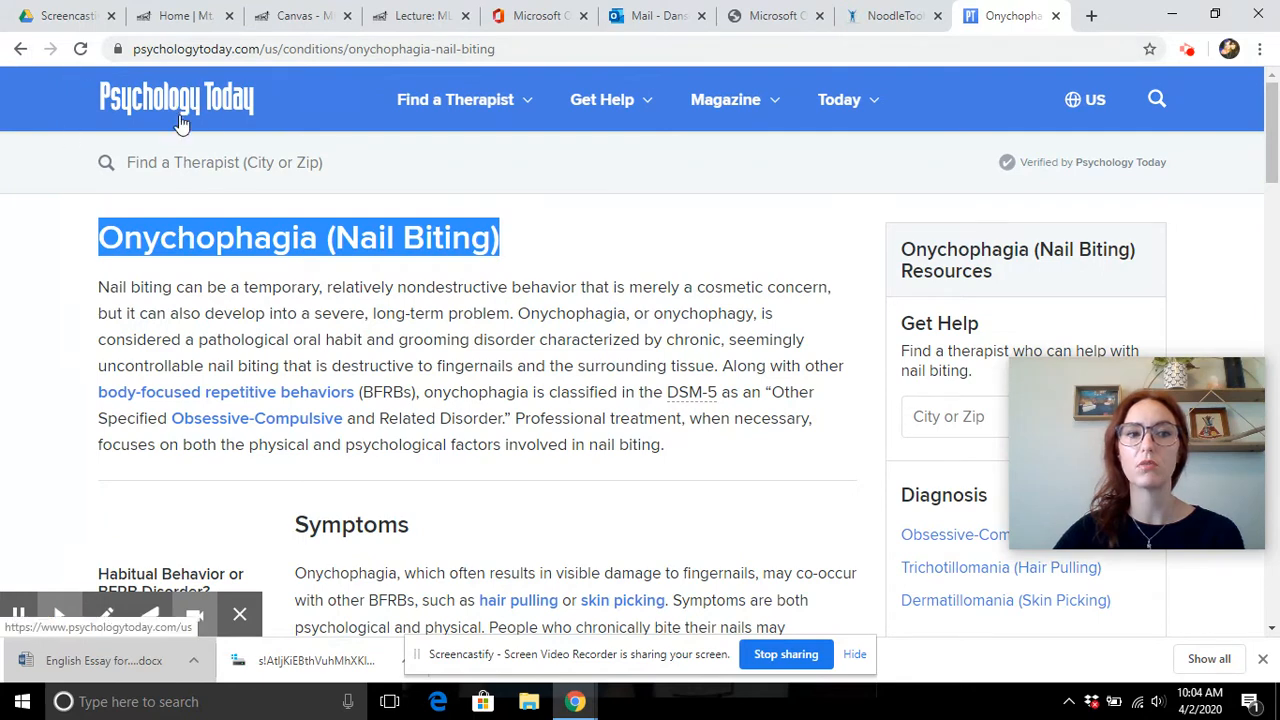
click(890, 17)
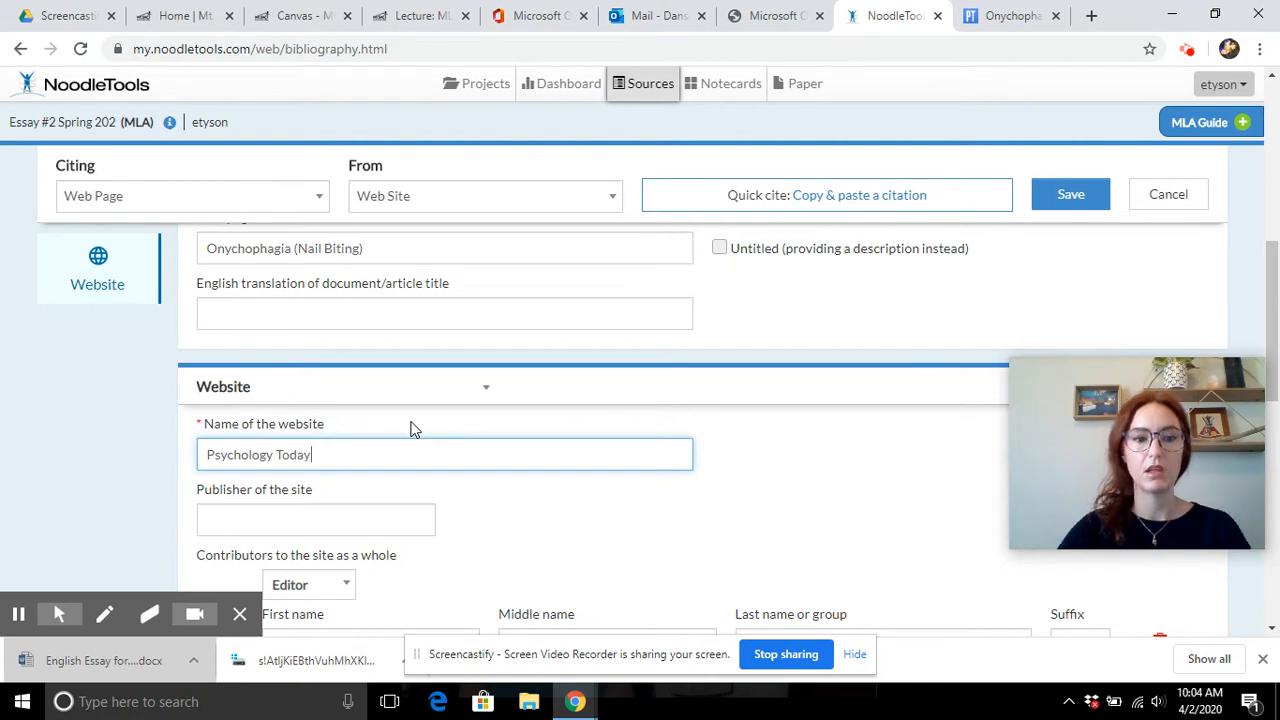
Step: Read the help for the site's publisher field and check the copyright statement at the end of the Psychology Today article
click(286, 510)
click(436, 490)
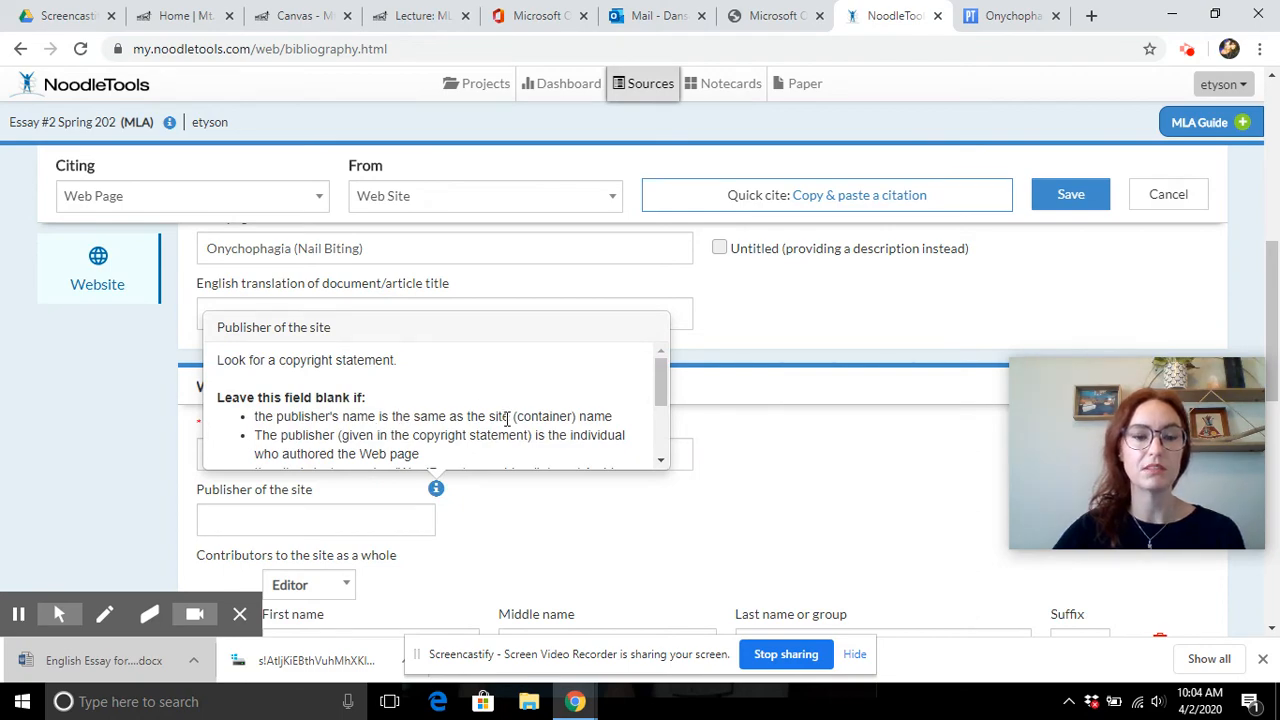
click(733, 491)
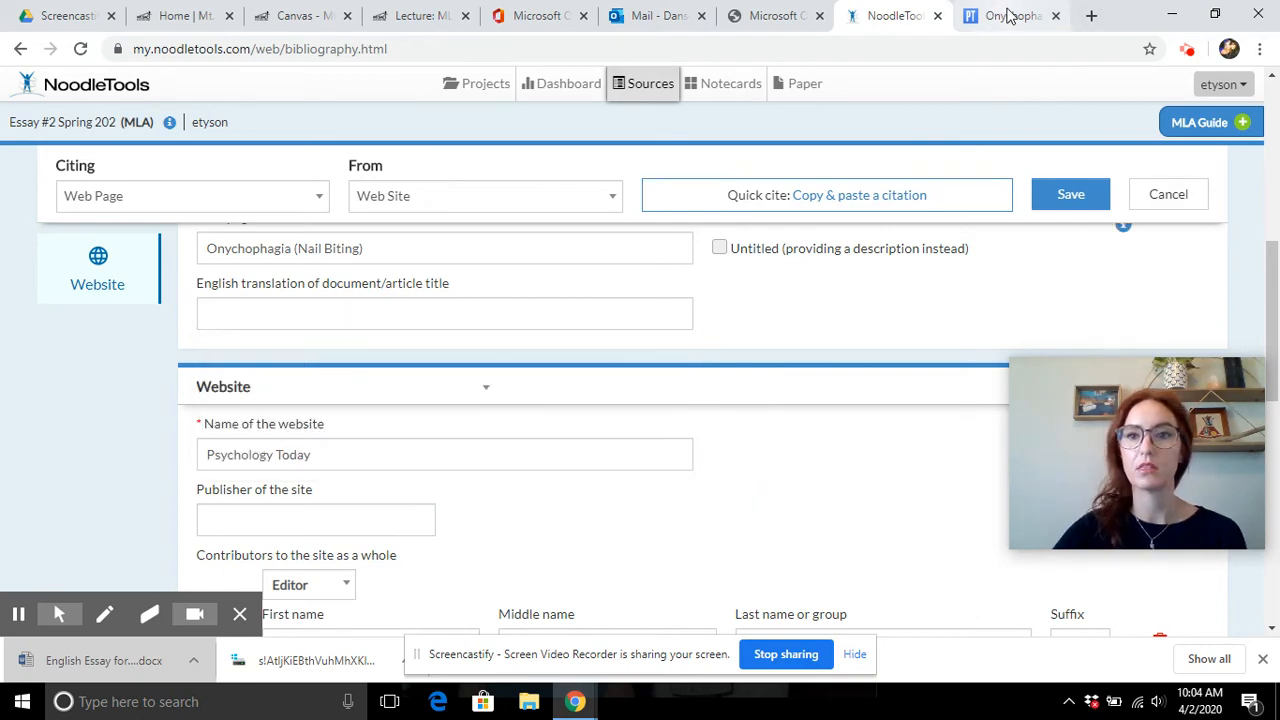
click(1010, 16)
scroll(786, 382, down, 10)
scroll(786, 382, down, 15)
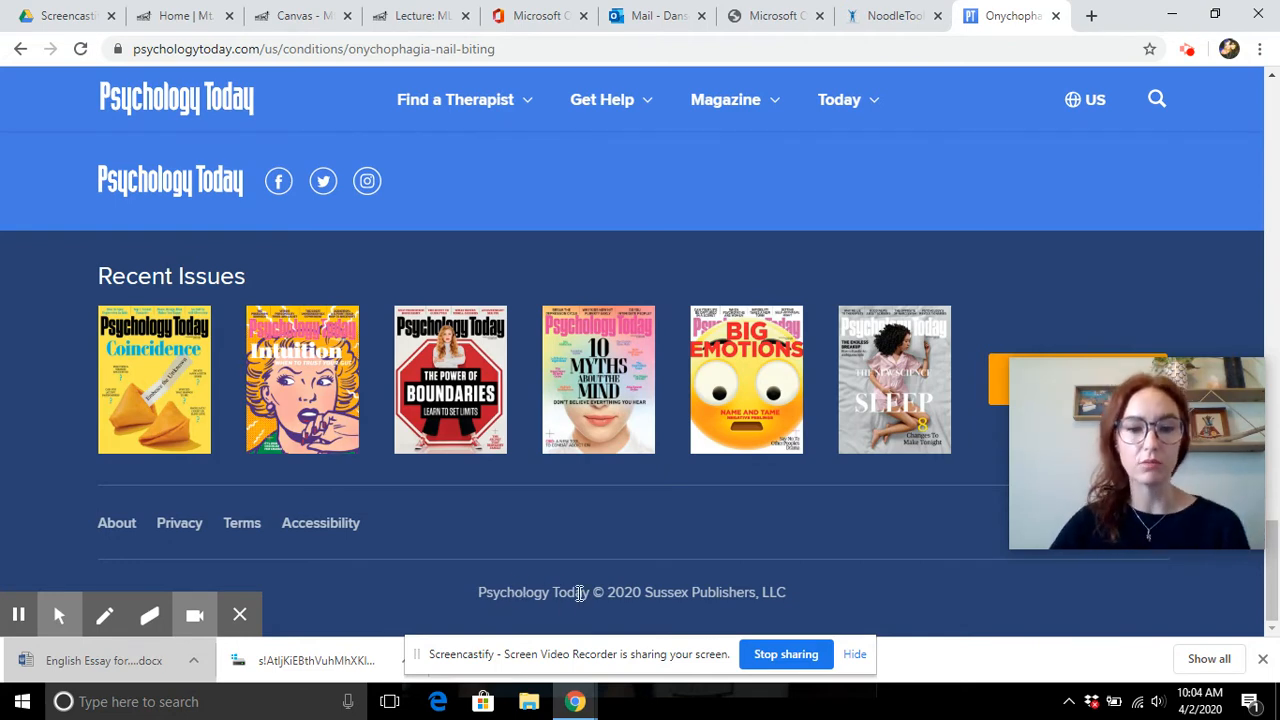
click(873, 17)
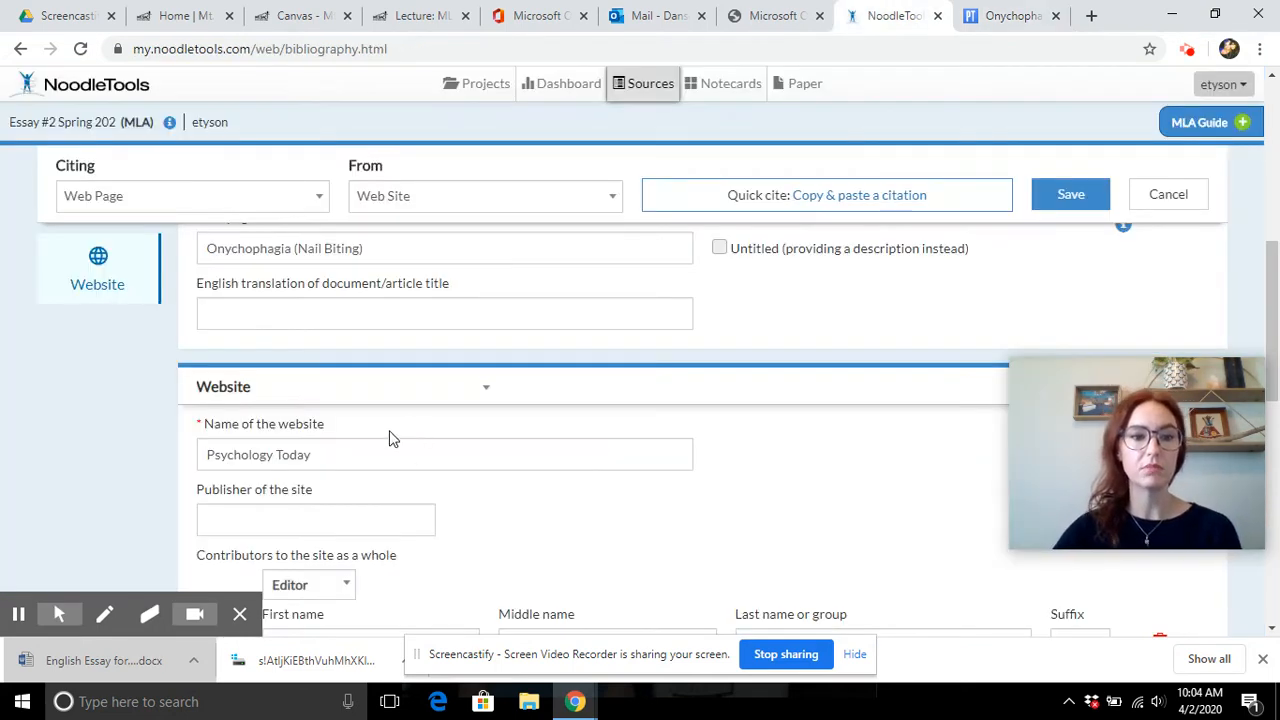
Step: Review the remaining optional website fields and save the web page citation with the publisher left blank
scroll(364, 467, down, 2)
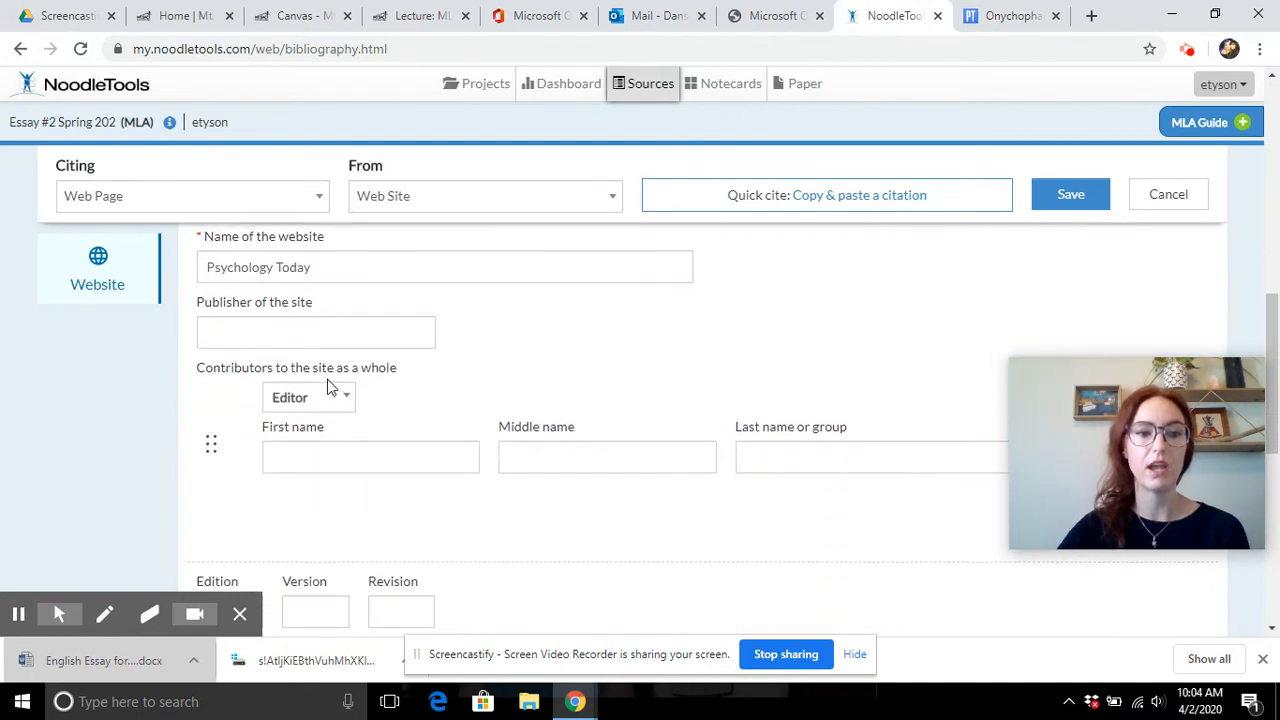
scroll(329, 391, down, 2)
scroll(309, 435, down, 1)
scroll(423, 436, down, 3)
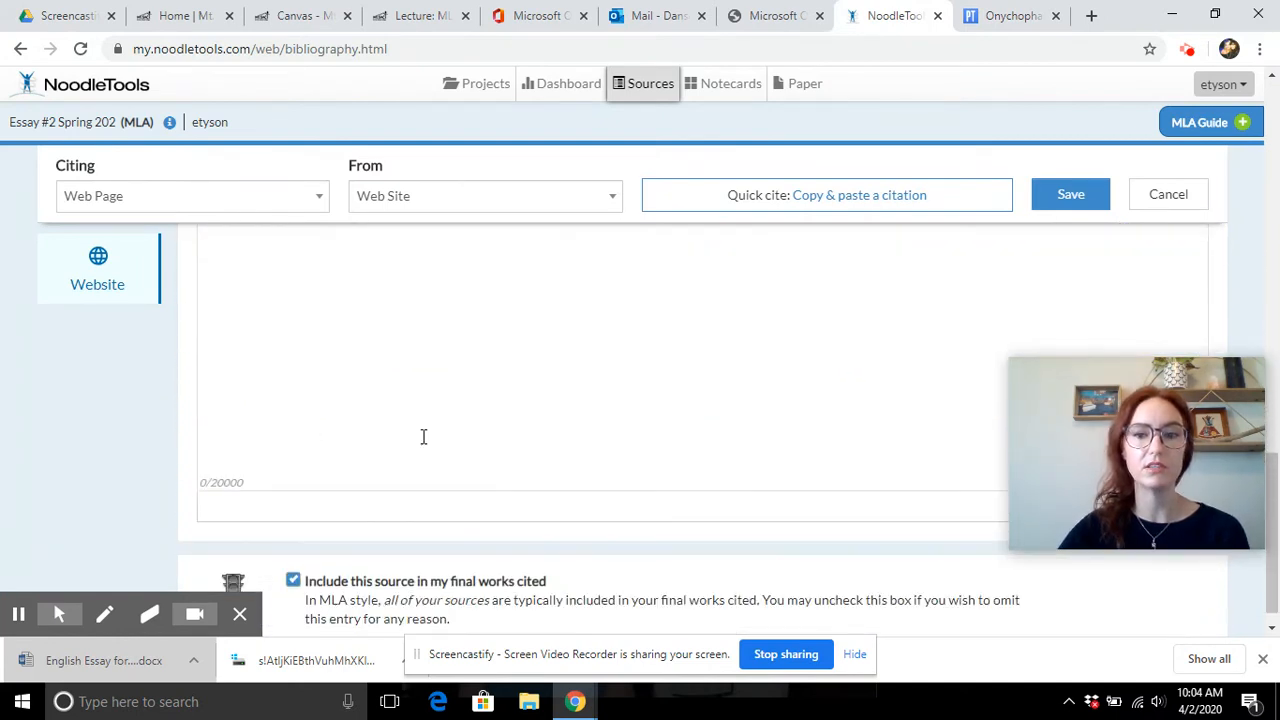
click(1072, 199)
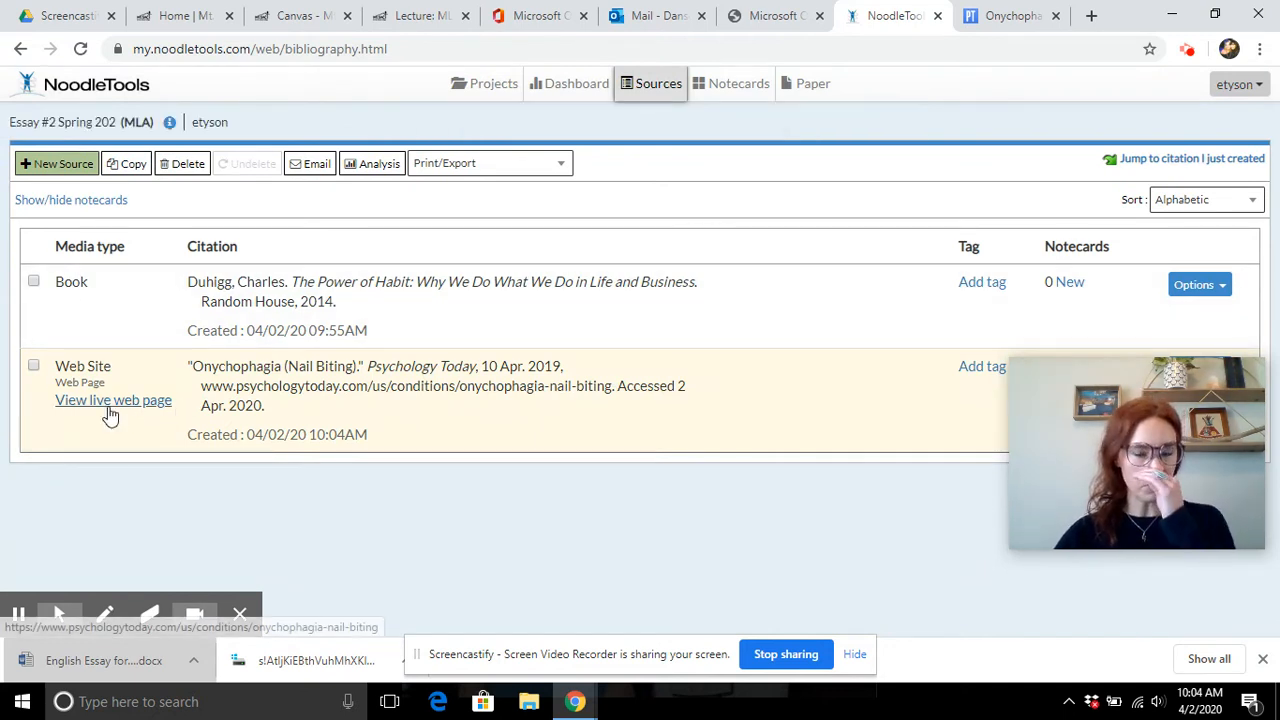
Step: Export the source list to Word and open the downloaded document to examine the Works Cited formatting
click(512, 166)
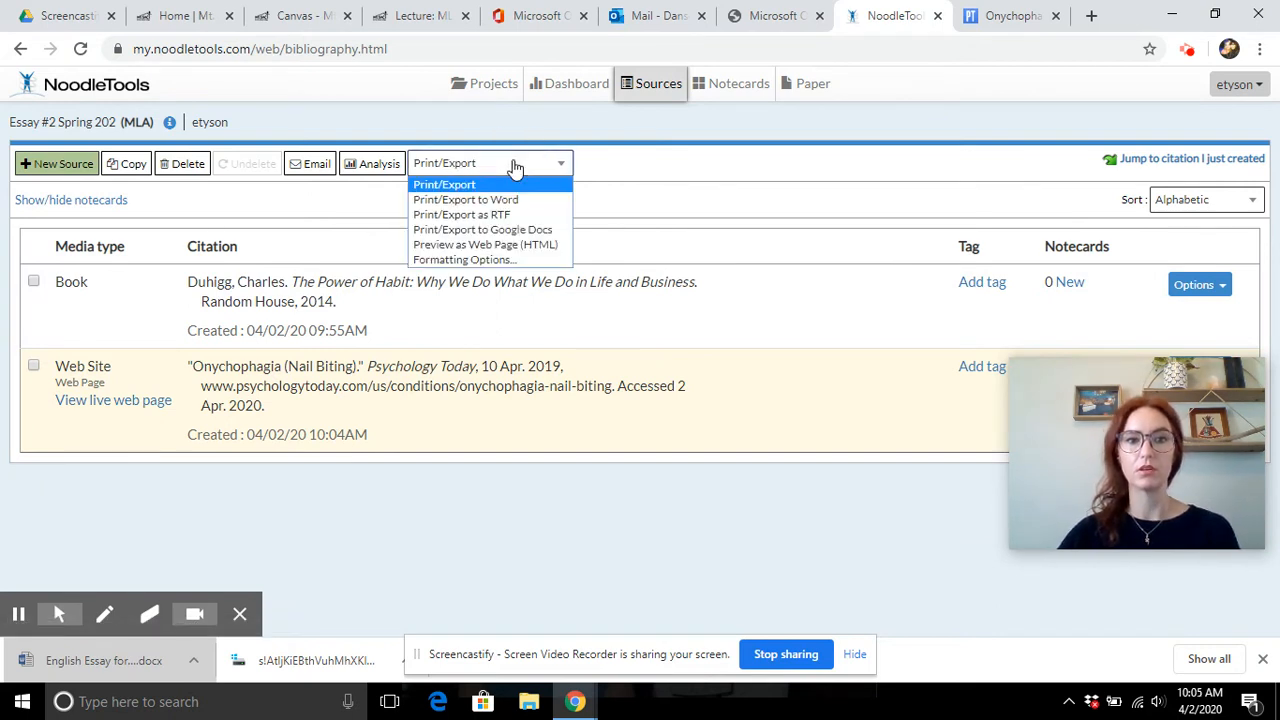
click(478, 201)
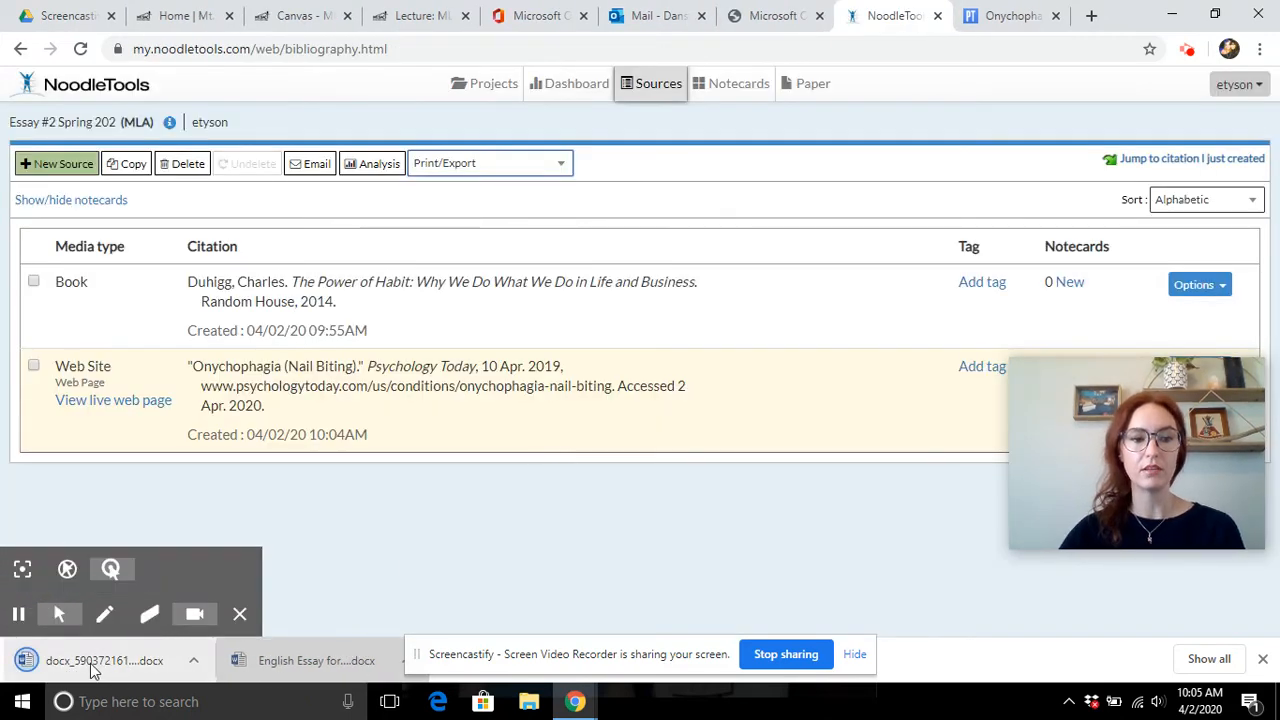
click(100, 664)
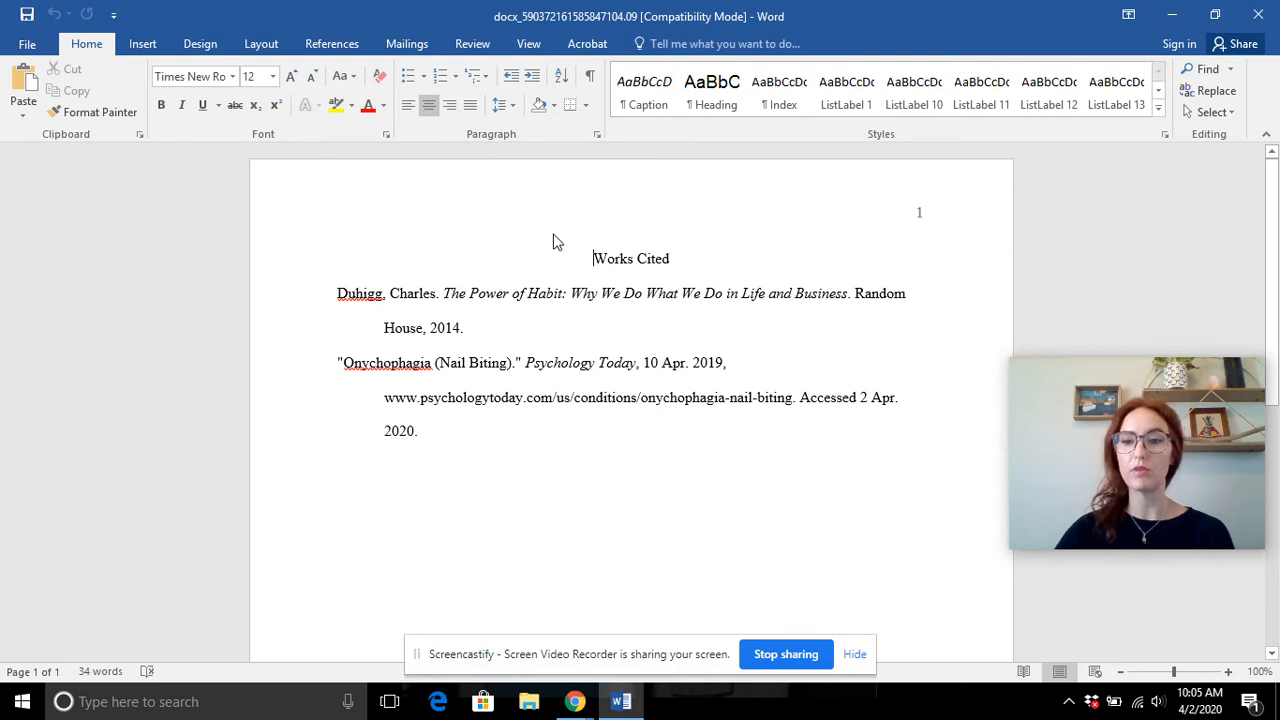
click(582, 258)
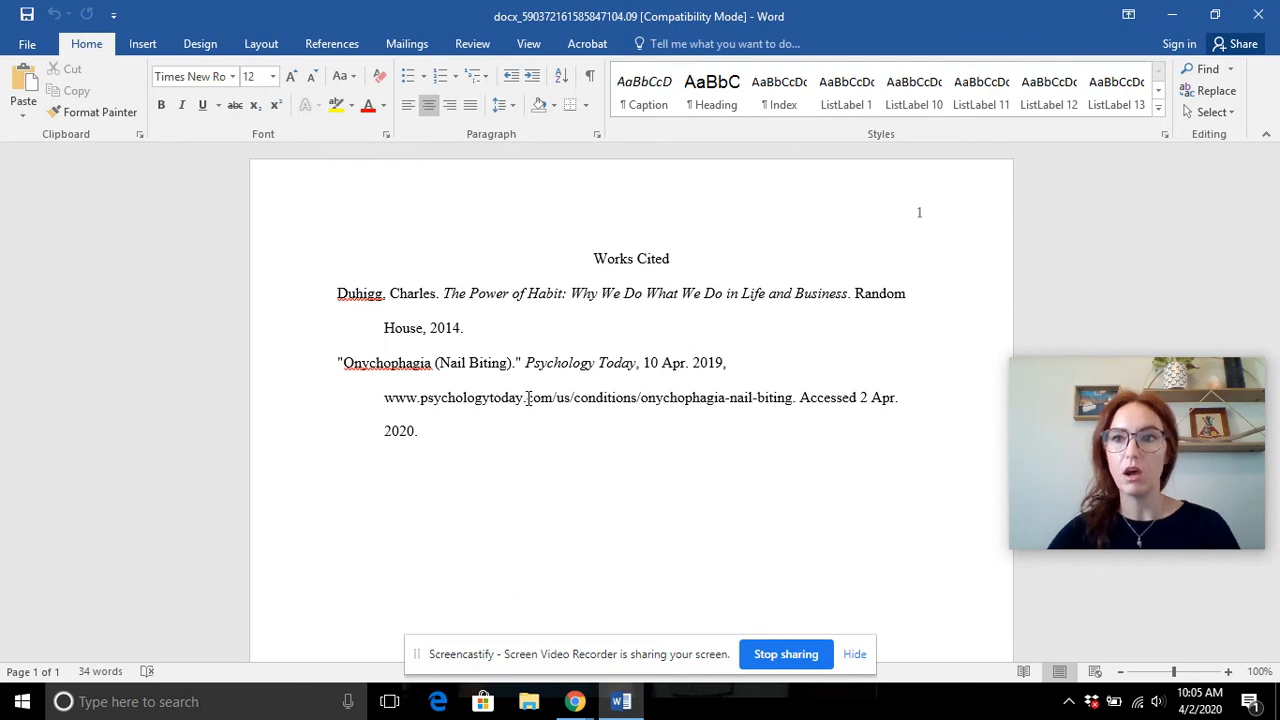
Step: Return to the NoodleTools source list and start a new citation for a source accessed through a database
click(1172, 15)
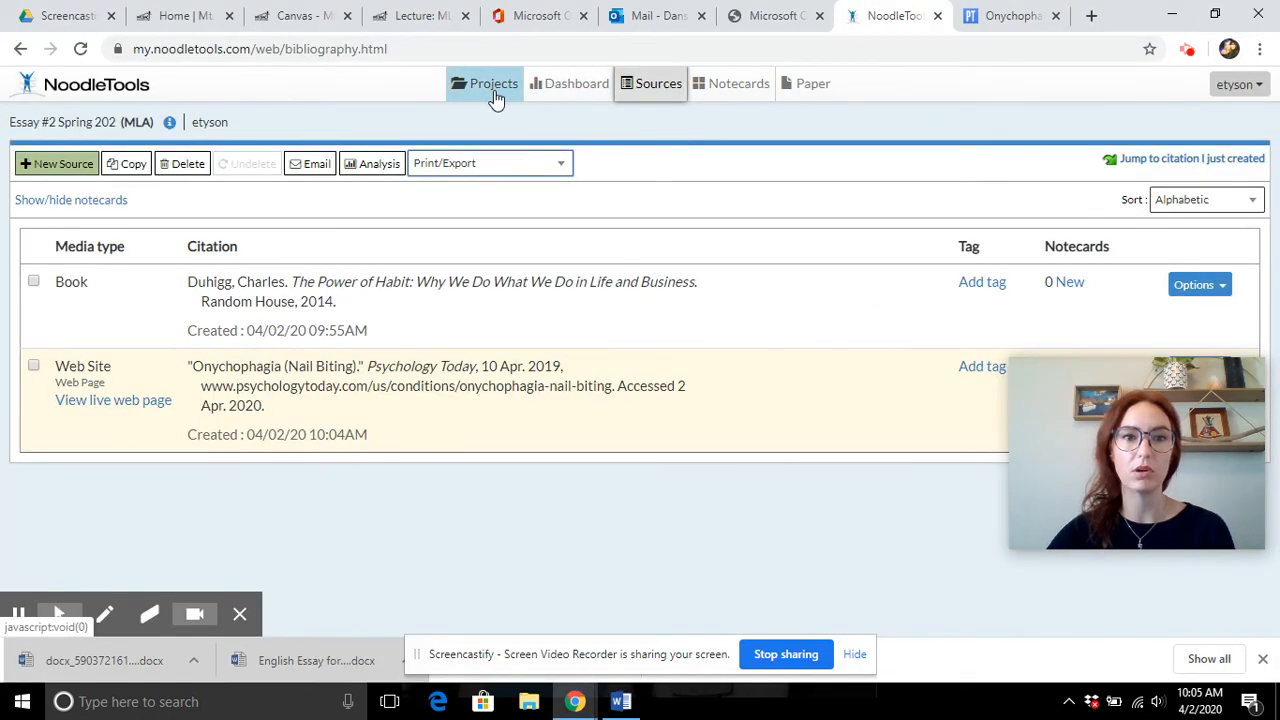
click(80, 166)
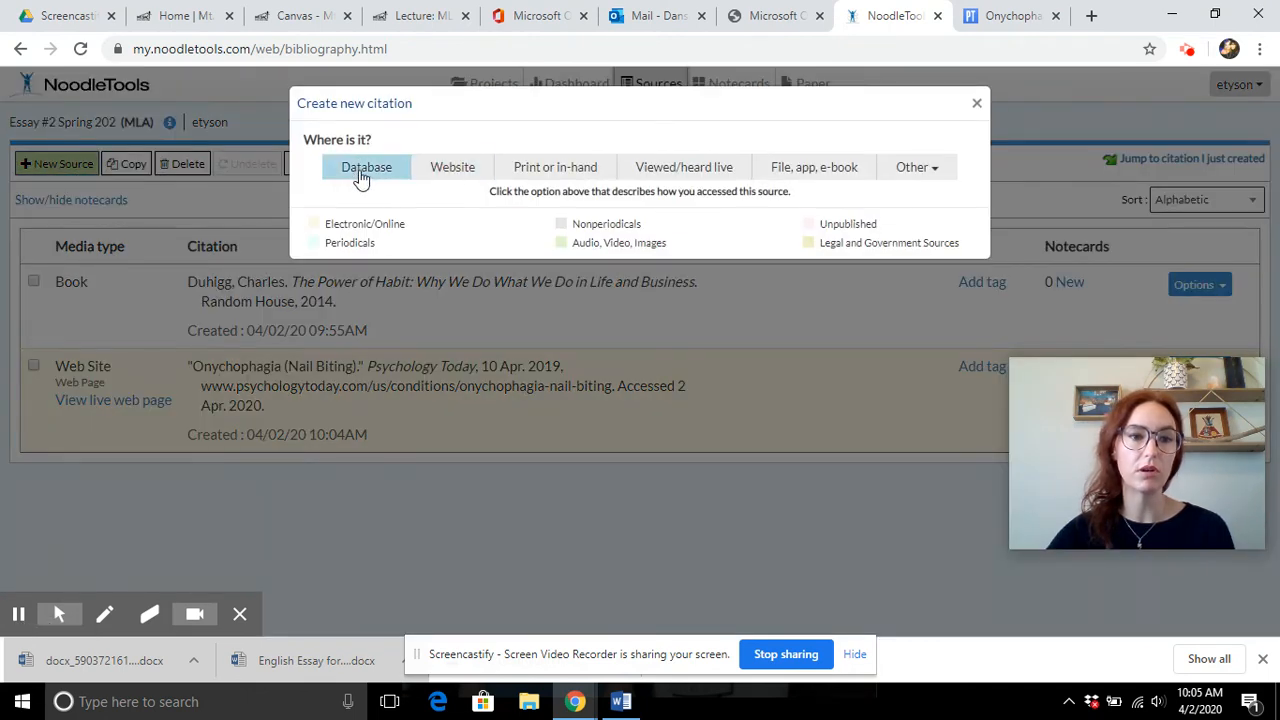
click(366, 172)
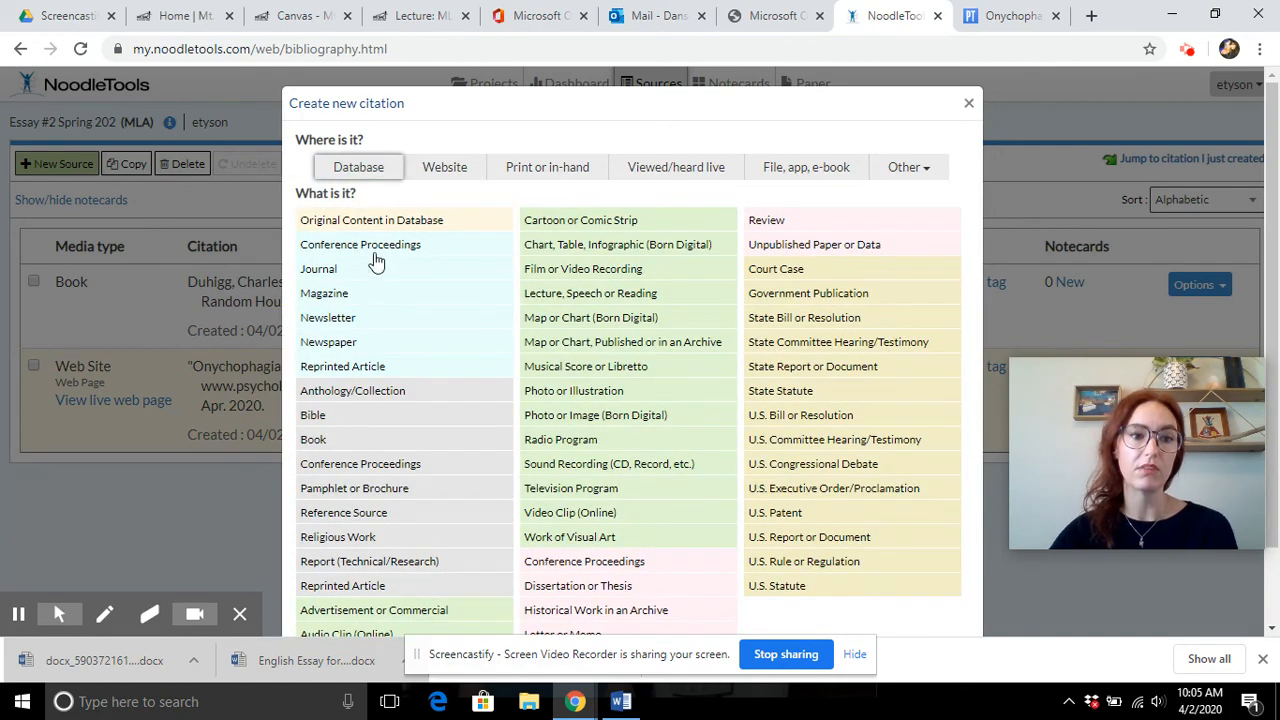